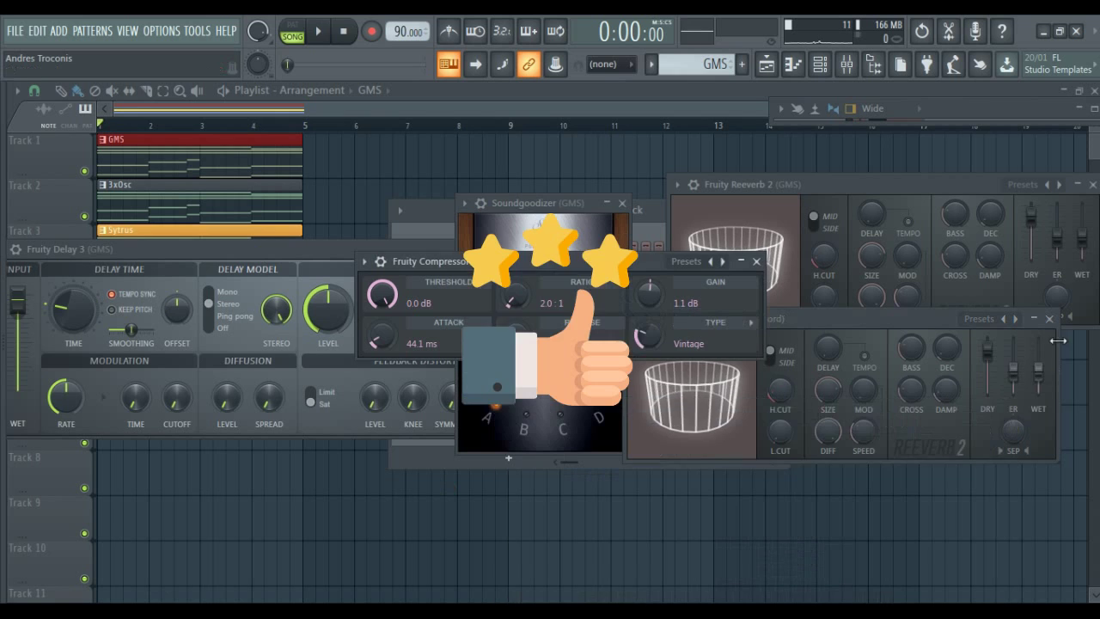
# Step: Close the open effect windows, including Fruity Compressor, Fruity Delay 3, Soundgoodizer and both Fruity Reeverb 2 instances
pyautogui.click(1049, 318)
pyautogui.click(757, 262)
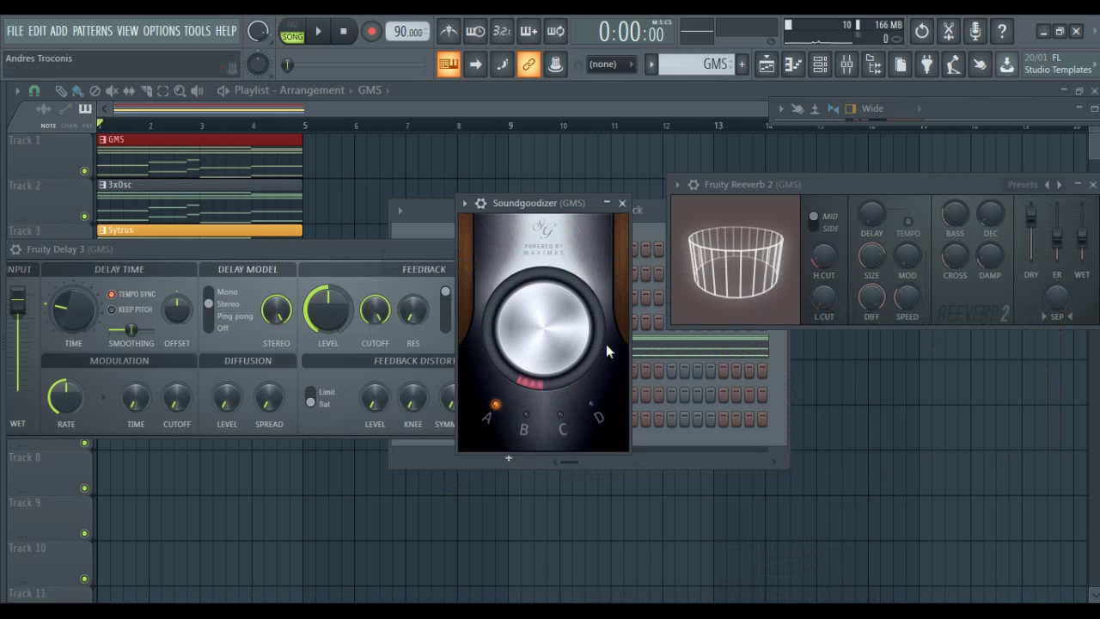
pyautogui.click(414, 257)
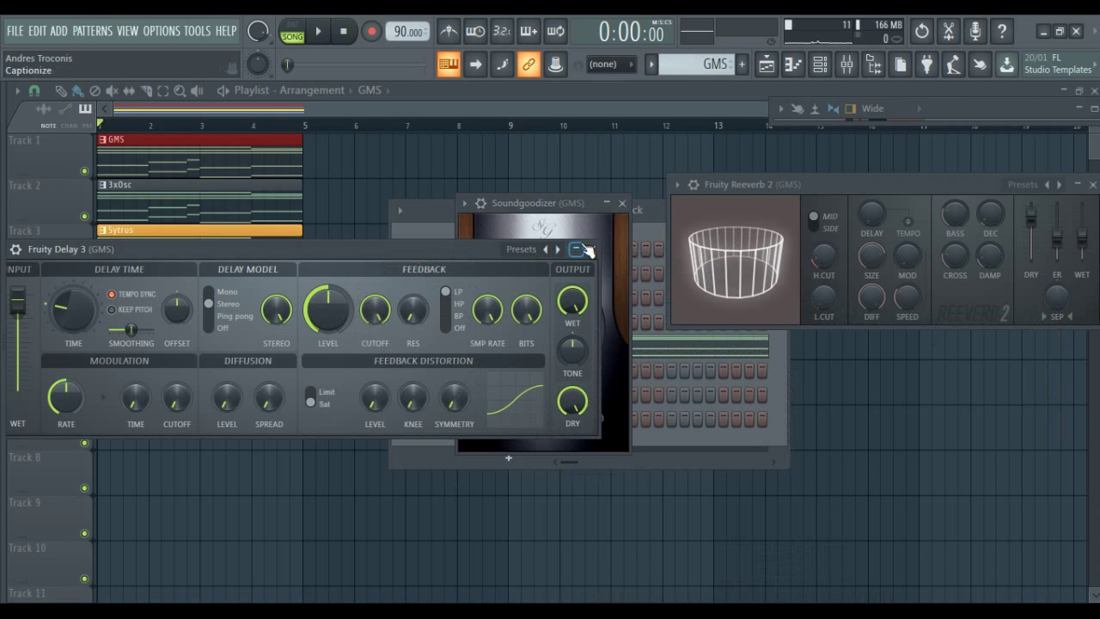
pyautogui.click(592, 249)
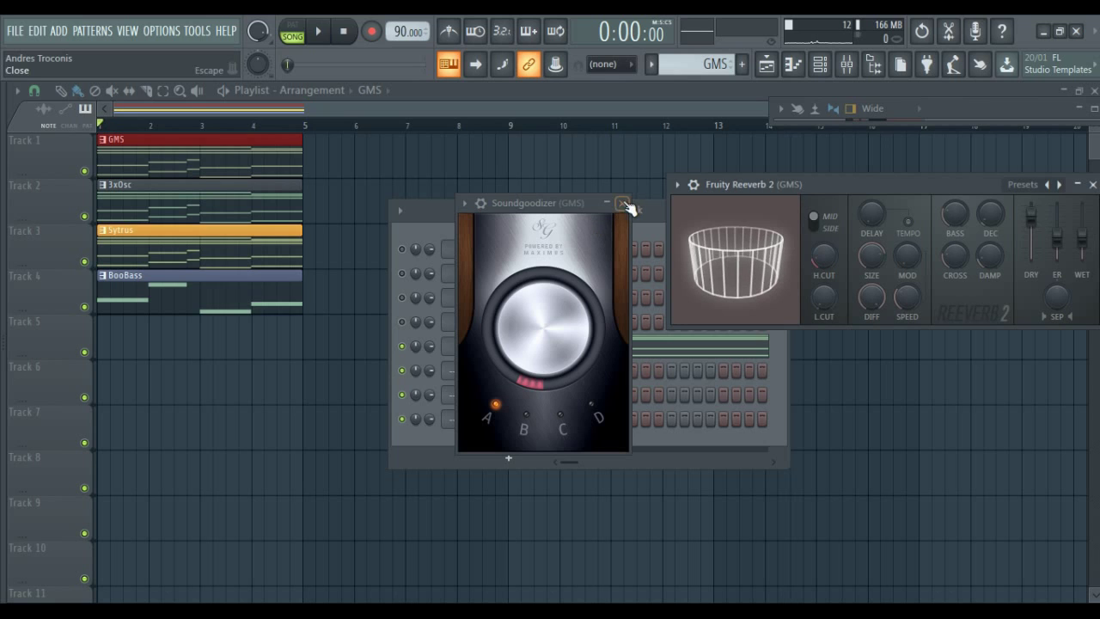
pyautogui.click(625, 204)
pyautogui.click(1092, 185)
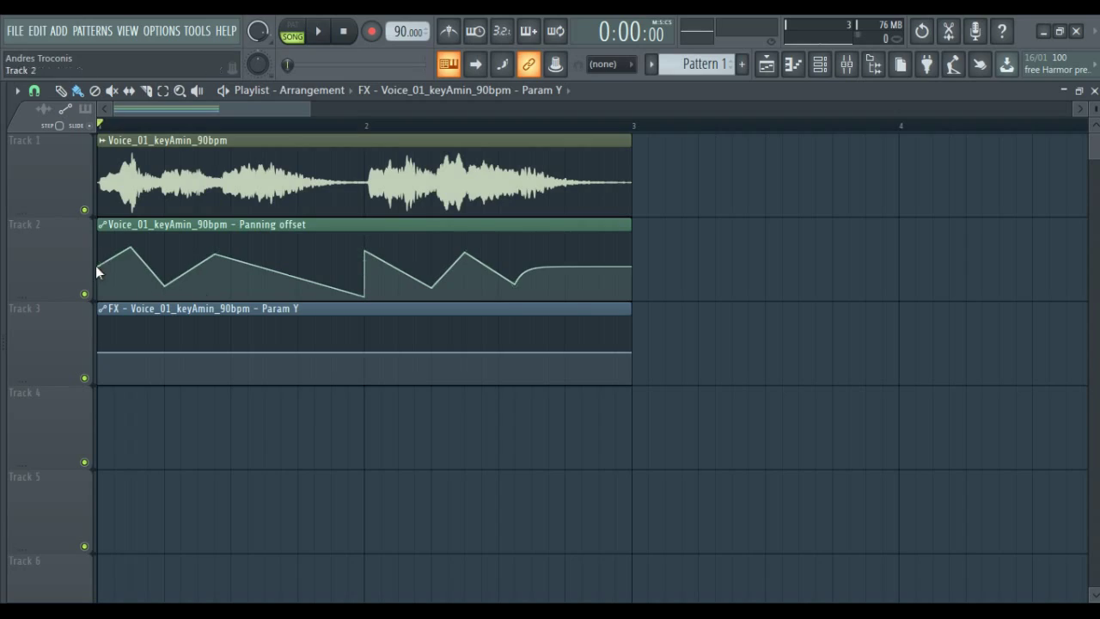
# Step: Add automation points along the Param Y clip on Track 3, imitating the zigzag curve of the Panning offset clip above it
pyautogui.moveTo(131, 250)
pyautogui.rightClick(130, 321)
pyautogui.rightClick(162, 366)
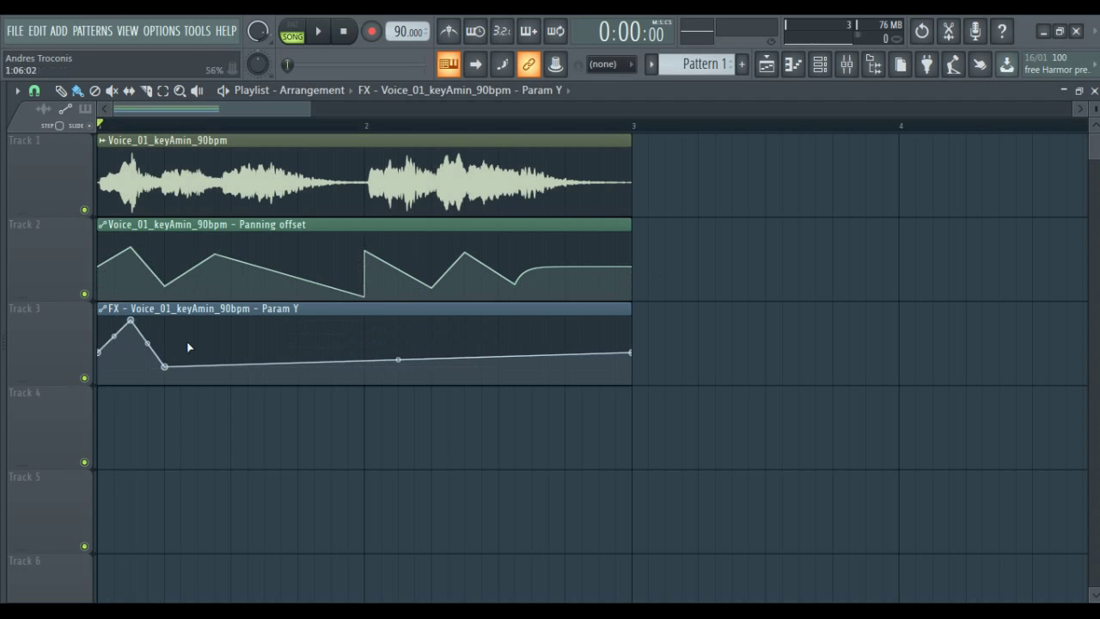
pyautogui.rightClick(216, 331)
pyautogui.rightClick(364, 369)
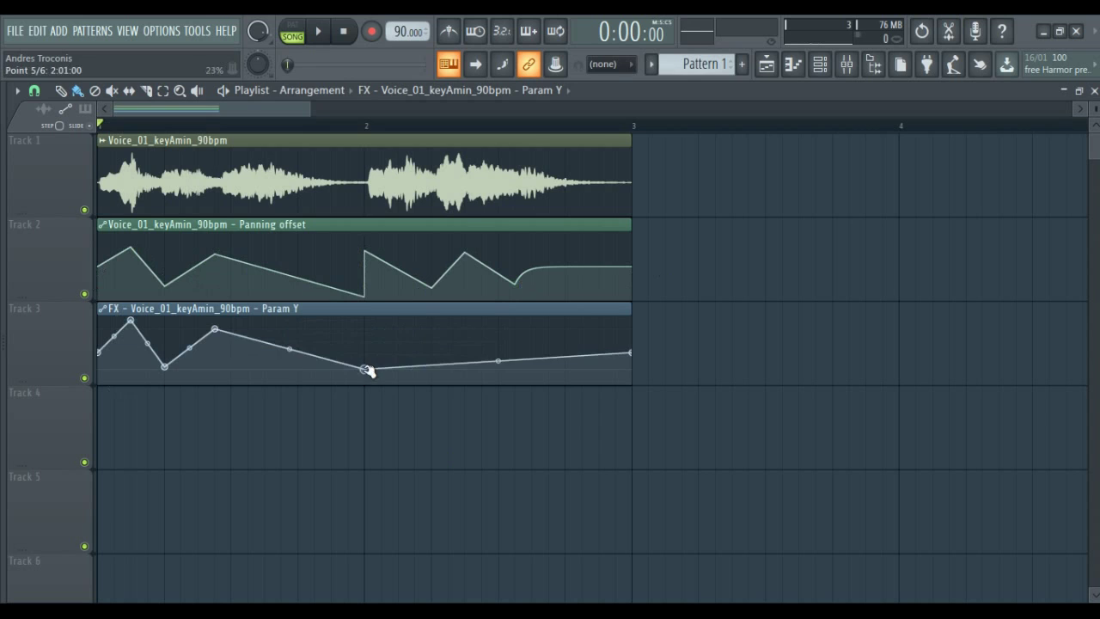
pyautogui.rightClick(365, 327)
pyautogui.rightClick(432, 365)
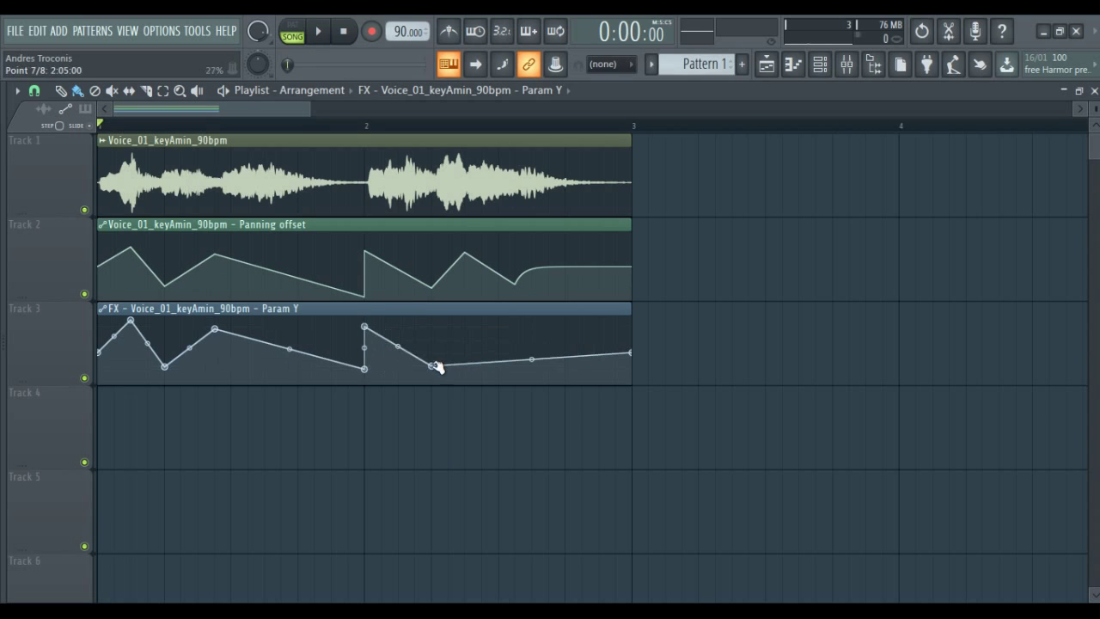
pyautogui.rightClick(464, 331)
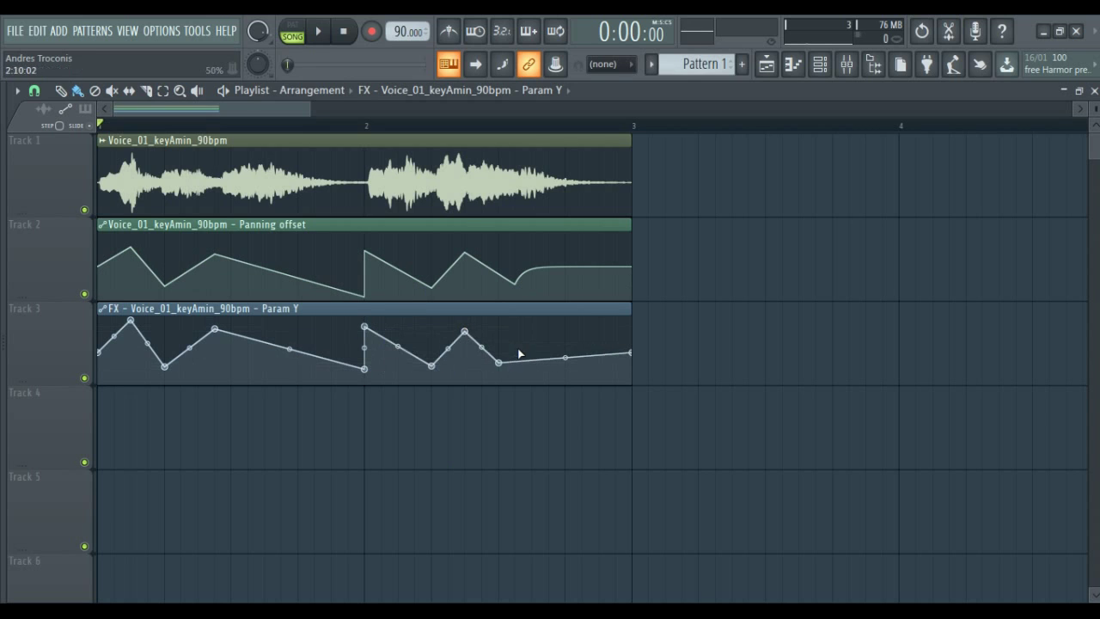
pyautogui.rightClick(515, 347)
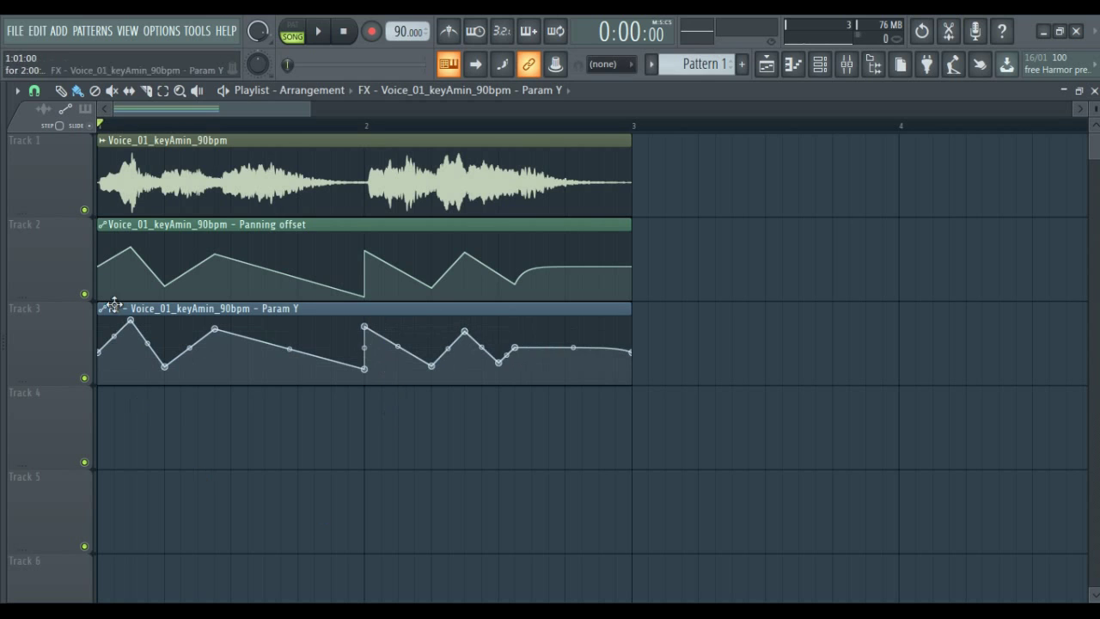
# Step: Copy the automation state of the Voice_01_keyAmin_90bpm Panning offset clip and close its channel settings
pyautogui.doubleClick(121, 222)
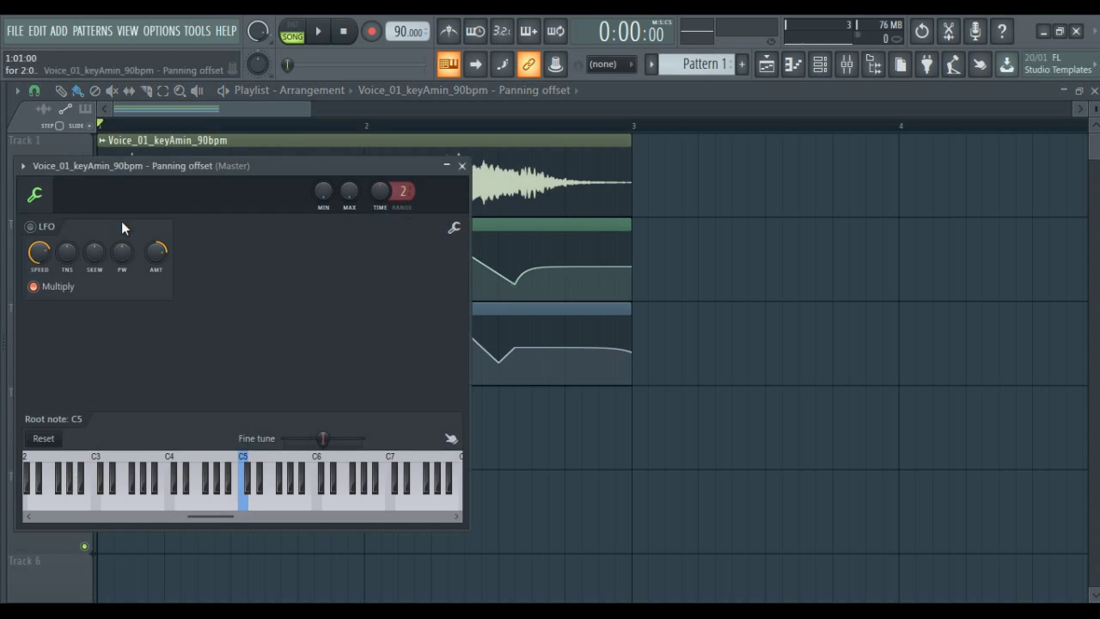
pyautogui.moveTo(107, 174); pyautogui.dragTo(438, 156)
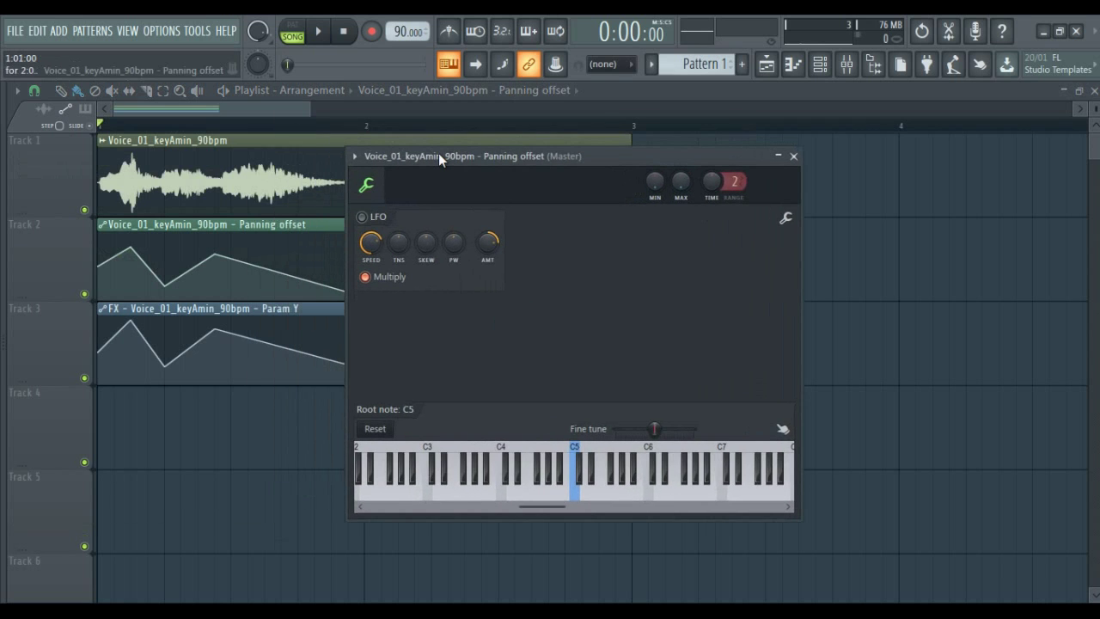
pyautogui.click(787, 220)
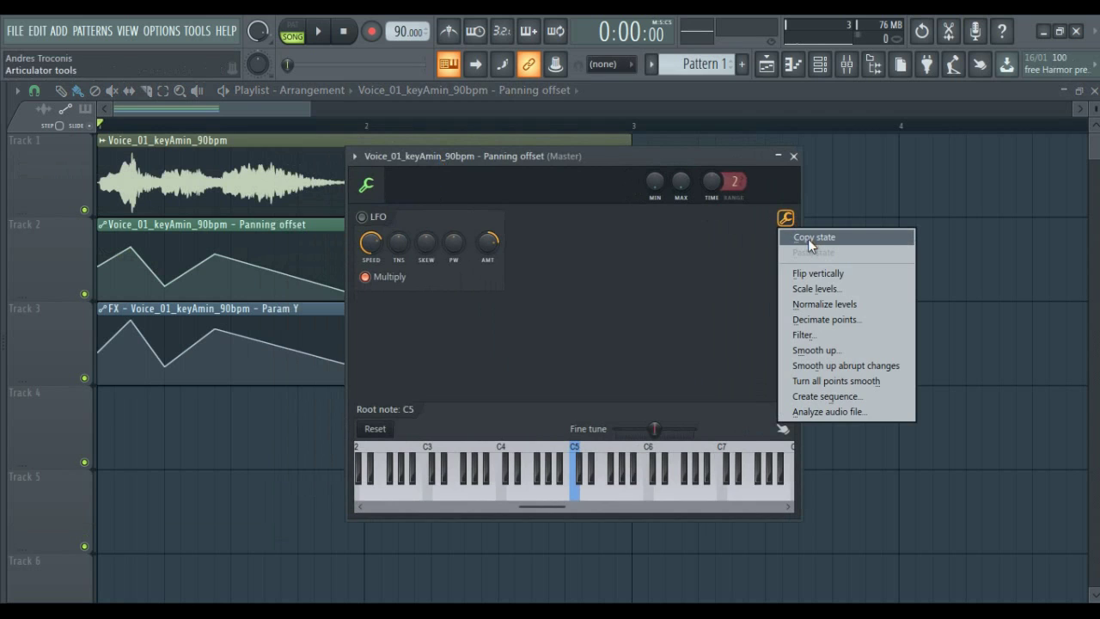
pyautogui.click(808, 239)
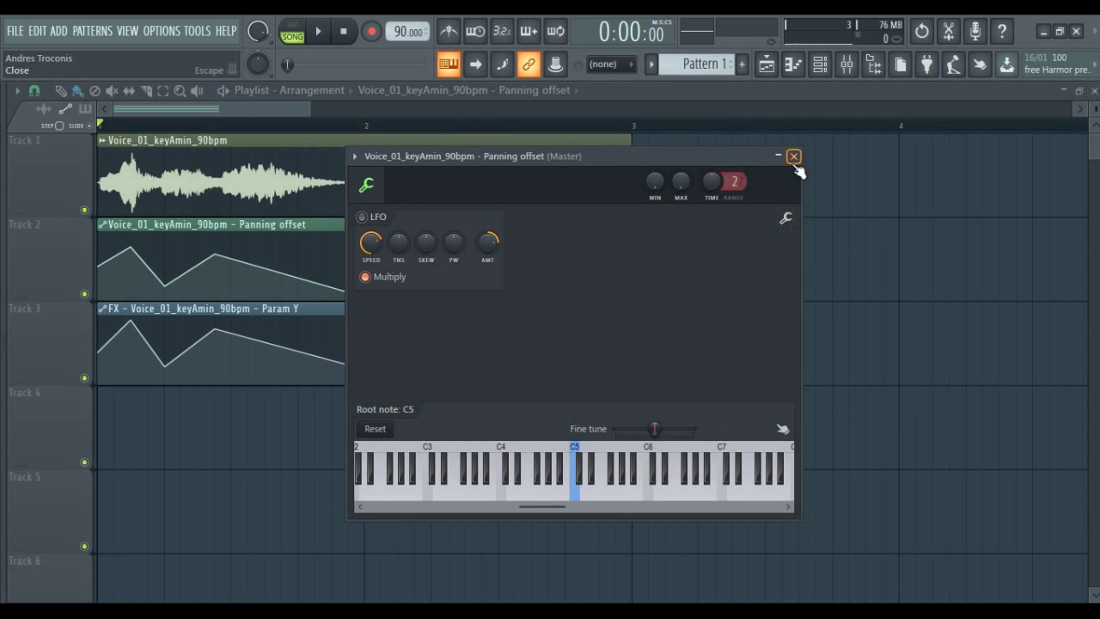
pyautogui.click(793, 158)
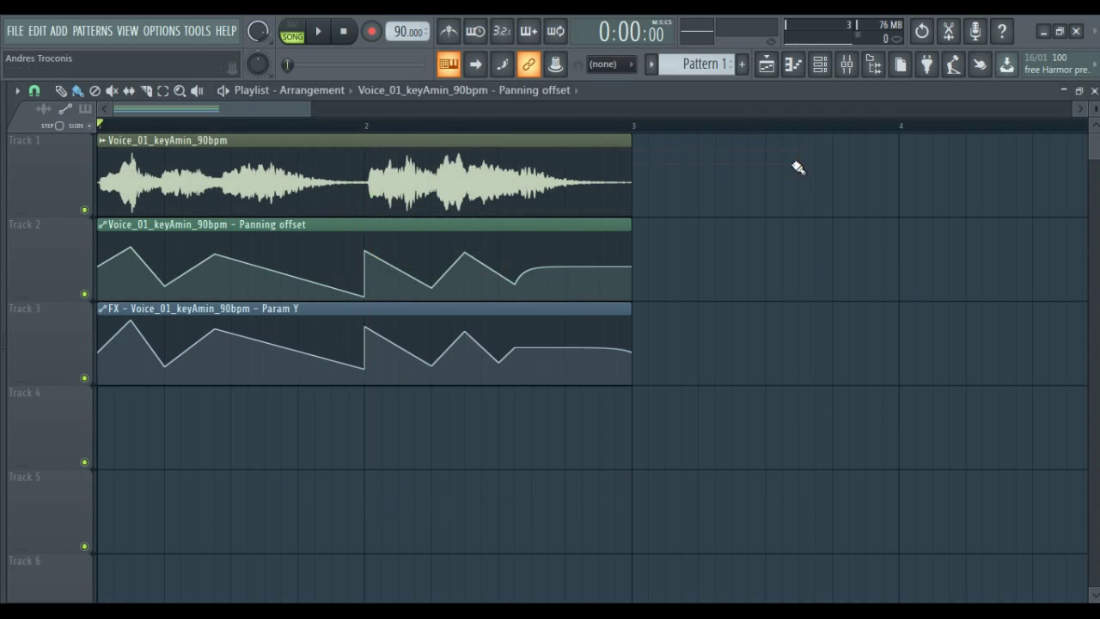
# Step: Paste the copied automation state into the FX Param Y clip's channel settings and move the window away from the clips
pyautogui.click(117, 308)
pyautogui.moveTo(200, 186); pyautogui.dragTo(515, 177)
pyautogui.click(793, 235)
pyautogui.click(813, 267)
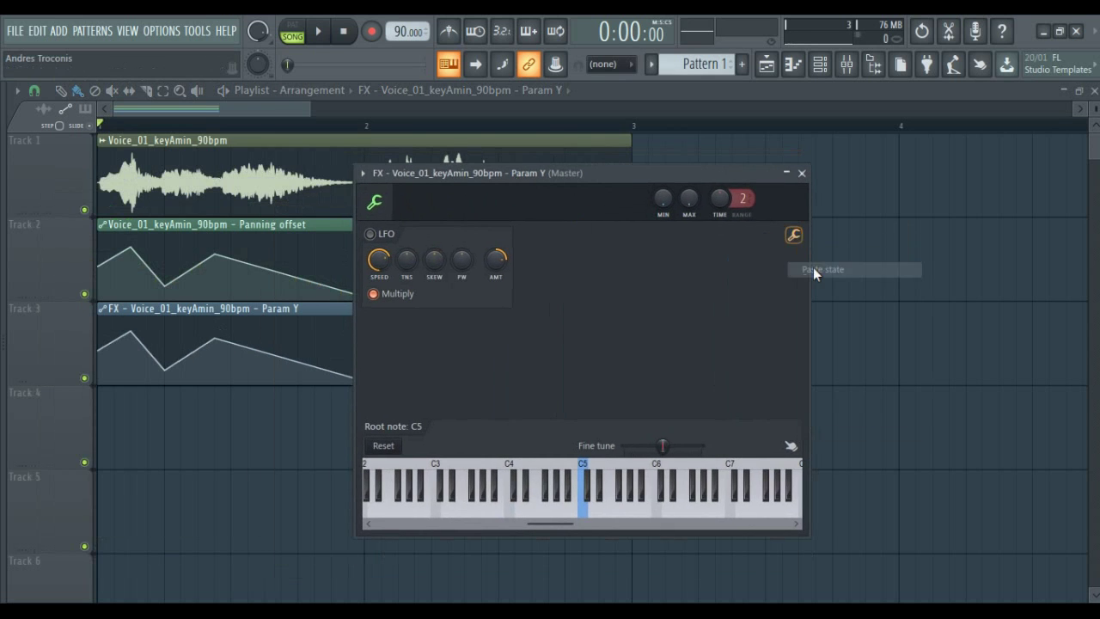
pyautogui.moveTo(622, 173); pyautogui.dragTo(905, 145)
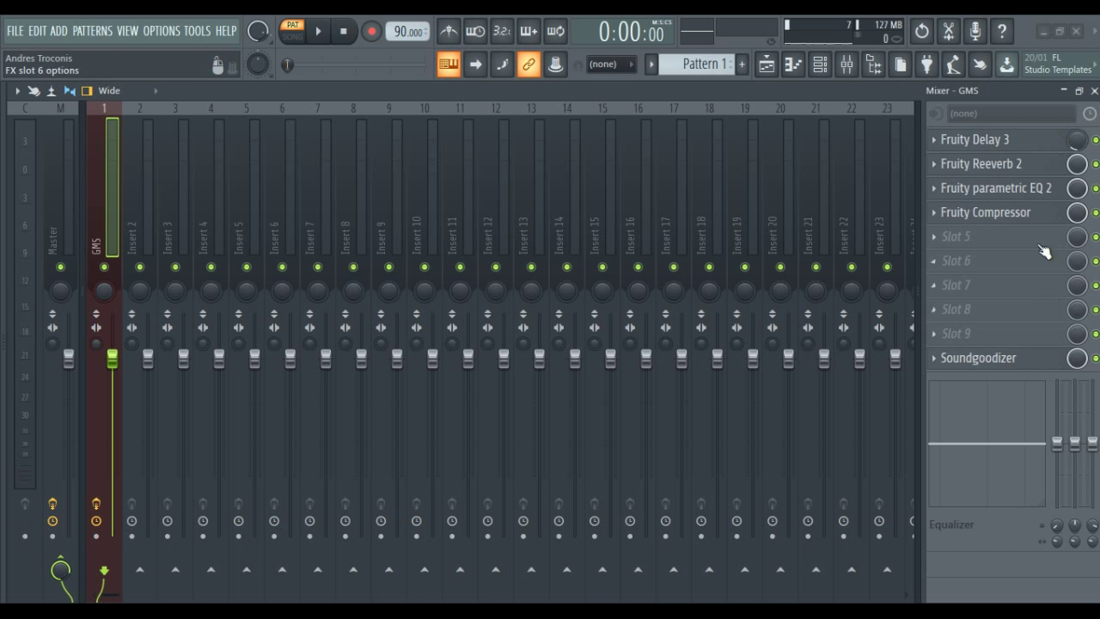
# Step: Examine the delay, reverb, parametric EQ, compressor and Soundgoodizer settings loaded on the GMS mixer track
pyautogui.click(1042, 143)
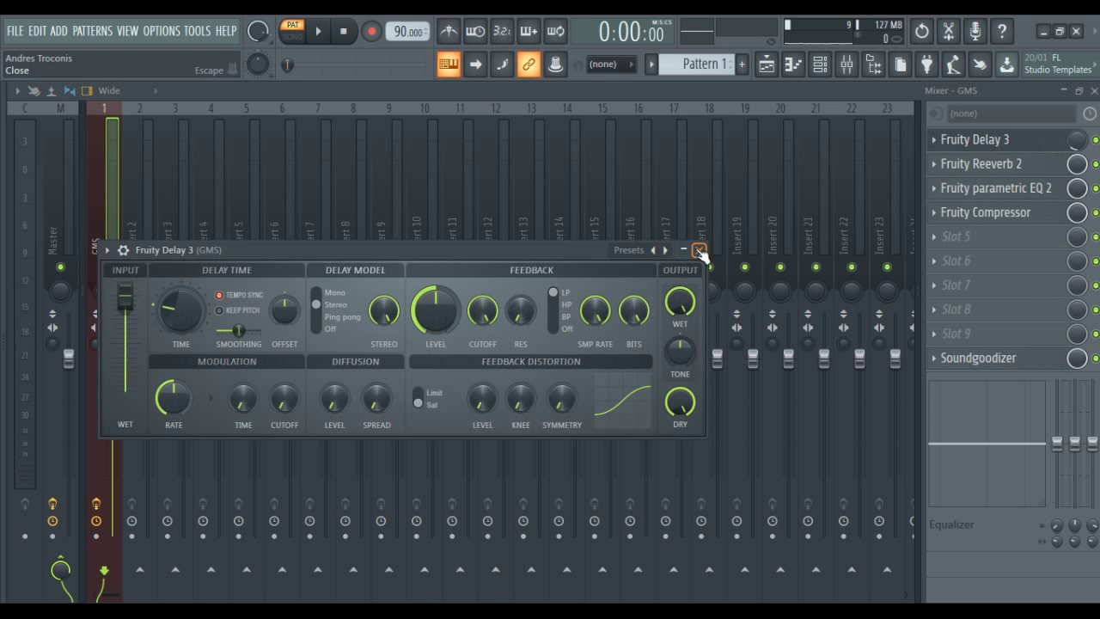
pyautogui.click(995, 188)
pyautogui.click(985, 212)
pyautogui.click(989, 358)
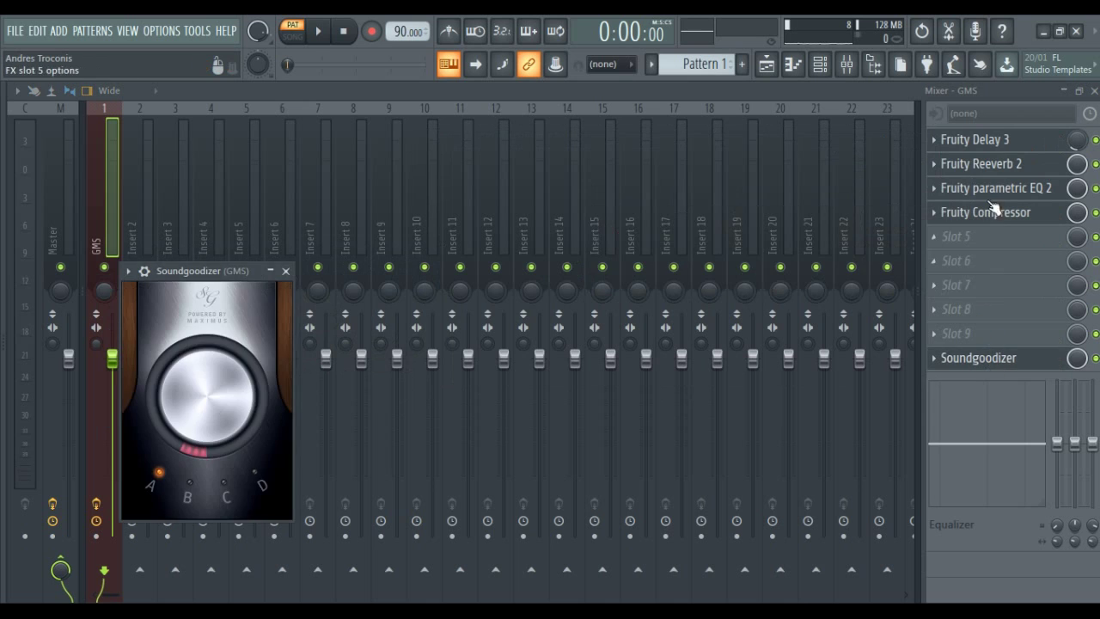
pyautogui.click(981, 164)
pyautogui.moveTo(368, 269); pyautogui.dragTo(594, 211)
pyautogui.click(996, 188)
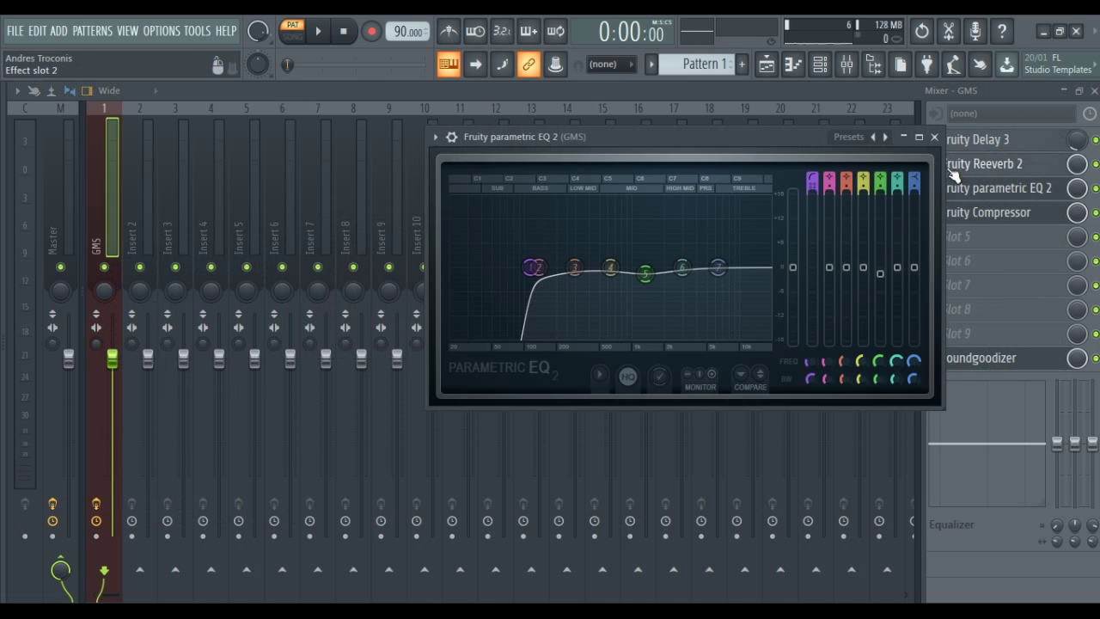
pyautogui.moveTo(617, 138); pyautogui.dragTo(503, 189)
pyautogui.click(985, 212)
pyautogui.moveTo(716, 206); pyautogui.dragTo(544, 248)
pyautogui.click(1039, 361)
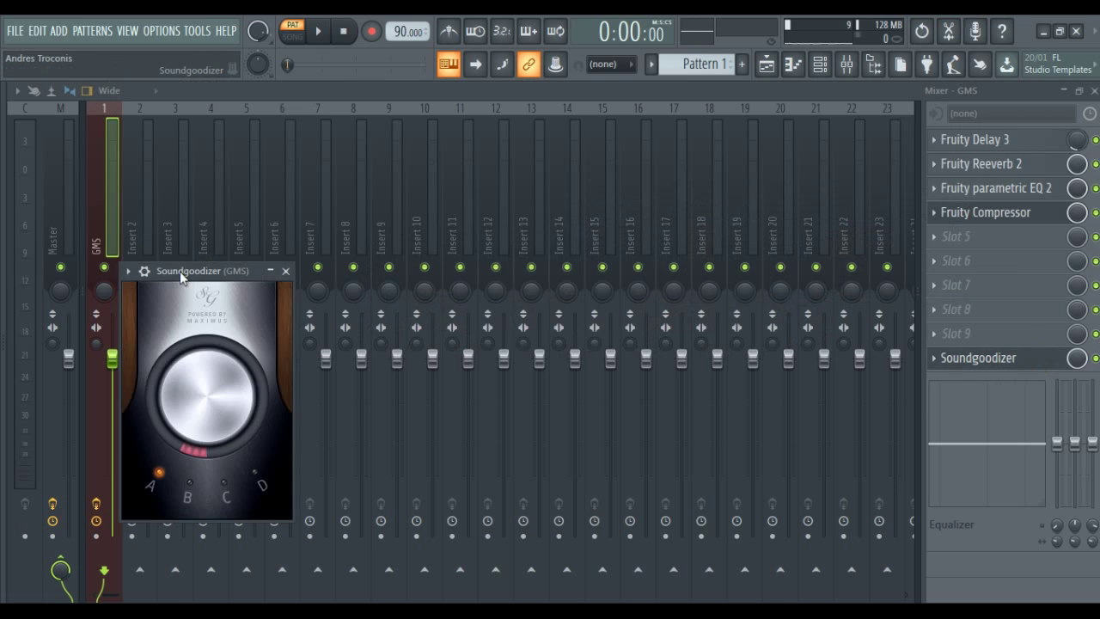
pyautogui.moveTo(179, 271); pyautogui.dragTo(529, 215)
pyautogui.click(1047, 146)
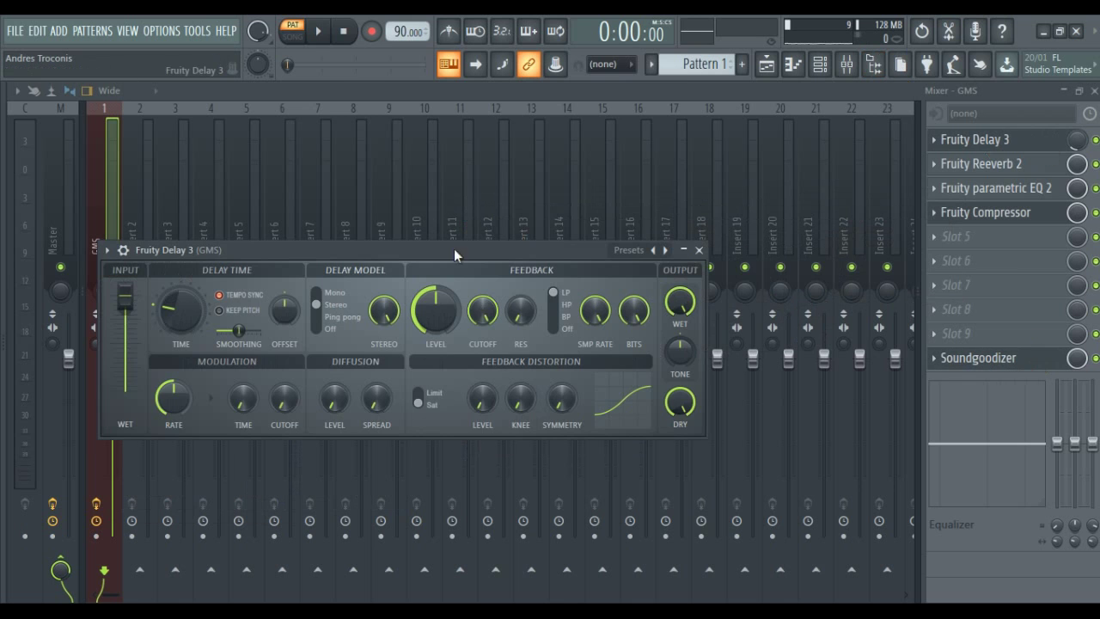
pyautogui.moveTo(454, 249); pyautogui.dragTo(595, 225)
pyautogui.click(1019, 165)
pyautogui.click(1021, 165)
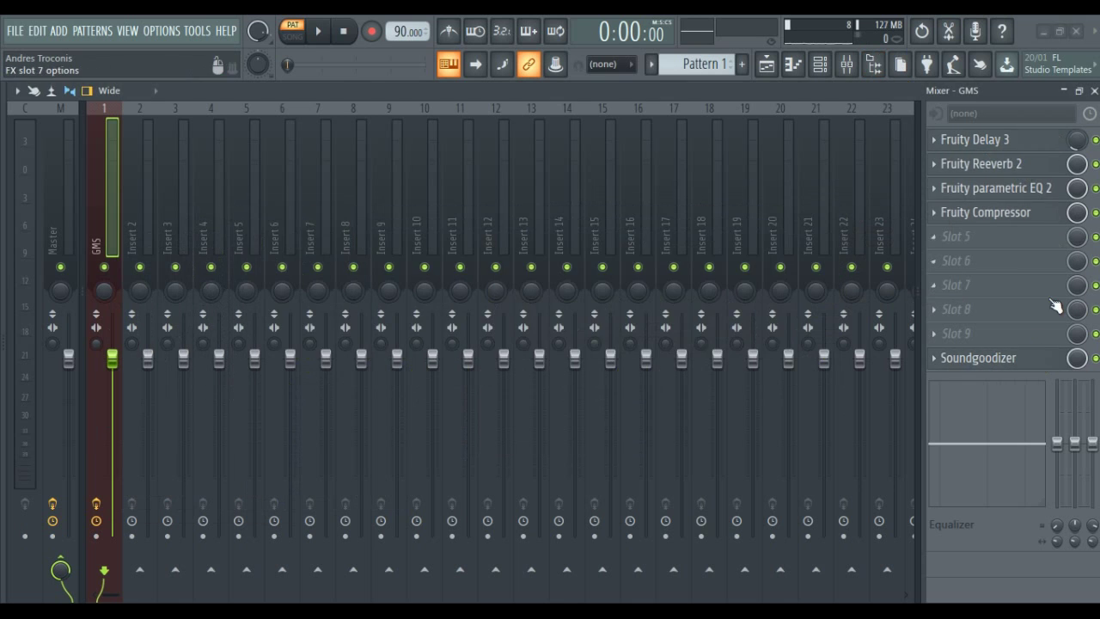
# Step: Review the GMS track's effect windows once more, from Fruity Delay 3 through Soundgoodizer, repositioning them for viewing
pyautogui.click(1066, 144)
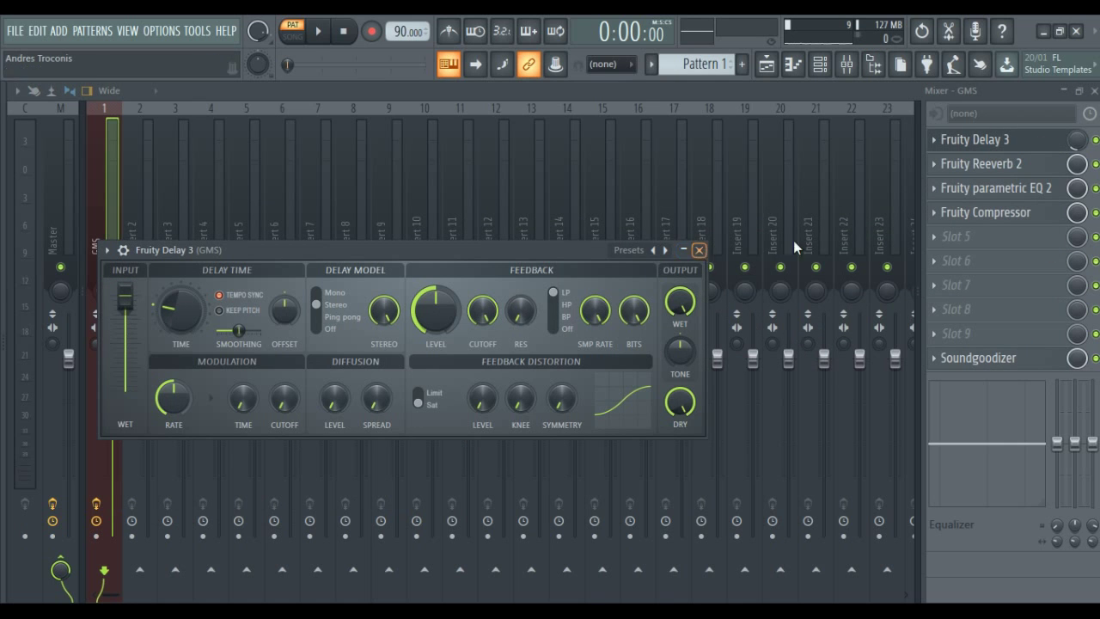
pyautogui.click(981, 163)
pyautogui.click(996, 187)
pyautogui.click(981, 212)
pyautogui.click(988, 359)
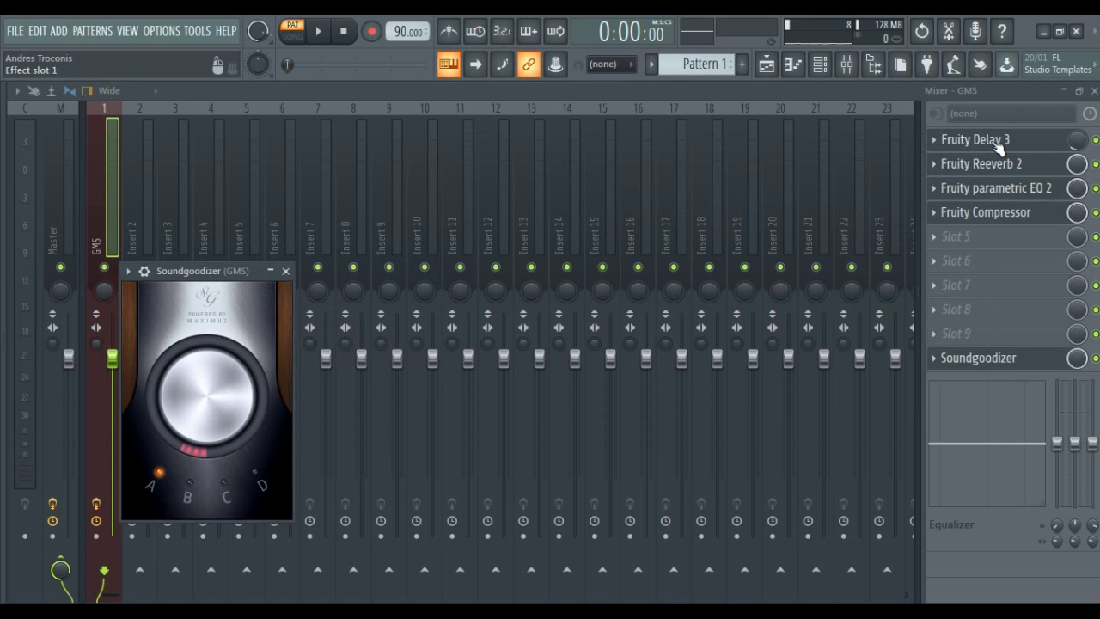
pyautogui.click(989, 163)
pyautogui.moveTo(357, 272); pyautogui.dragTo(595, 216)
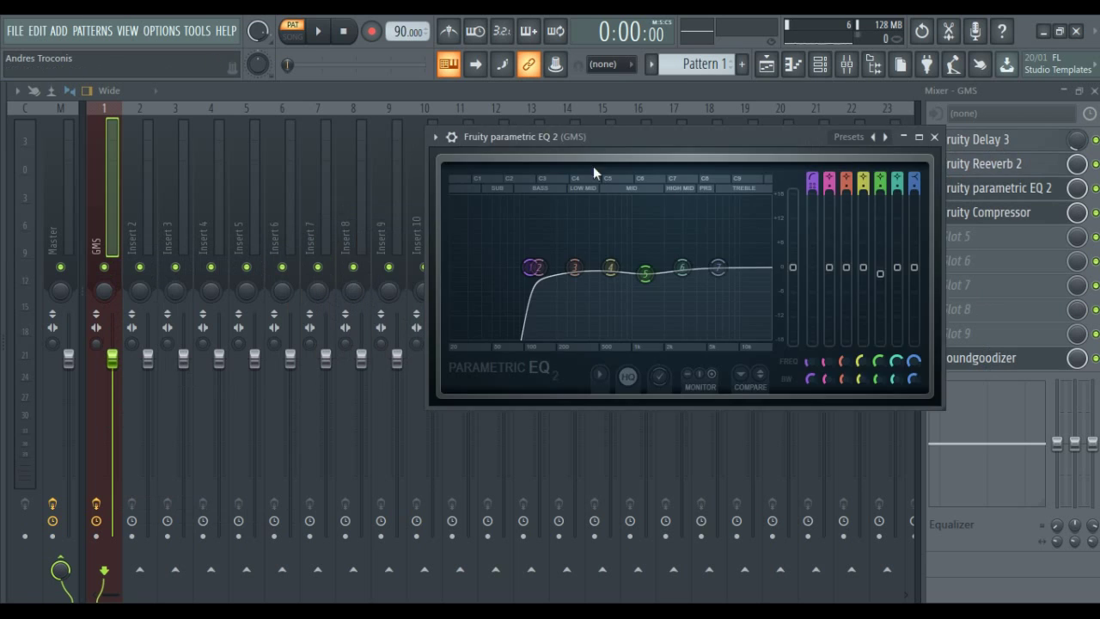
pyautogui.moveTo(593, 166); pyautogui.dragTo(504, 189)
pyautogui.click(982, 212)
pyautogui.moveTo(754, 194); pyautogui.dragTo(533, 252)
pyautogui.click(1027, 358)
pyautogui.moveTo(224, 263); pyautogui.dragTo(529, 214)
pyautogui.click(1049, 141)
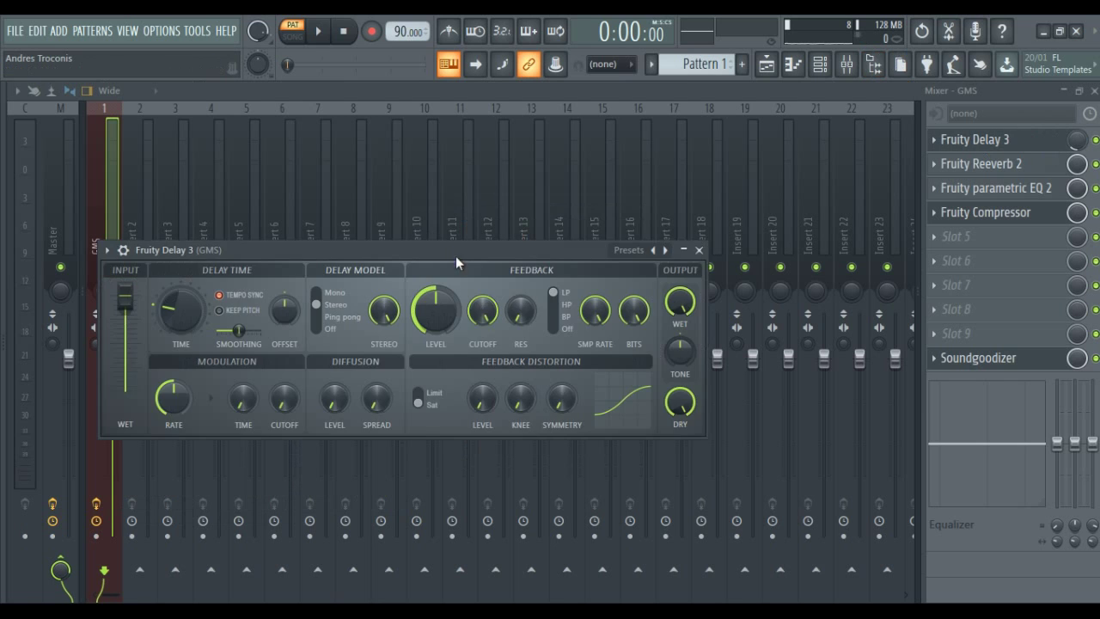
pyautogui.moveTo(456, 256); pyautogui.dragTo(596, 229)
pyautogui.click(1006, 164)
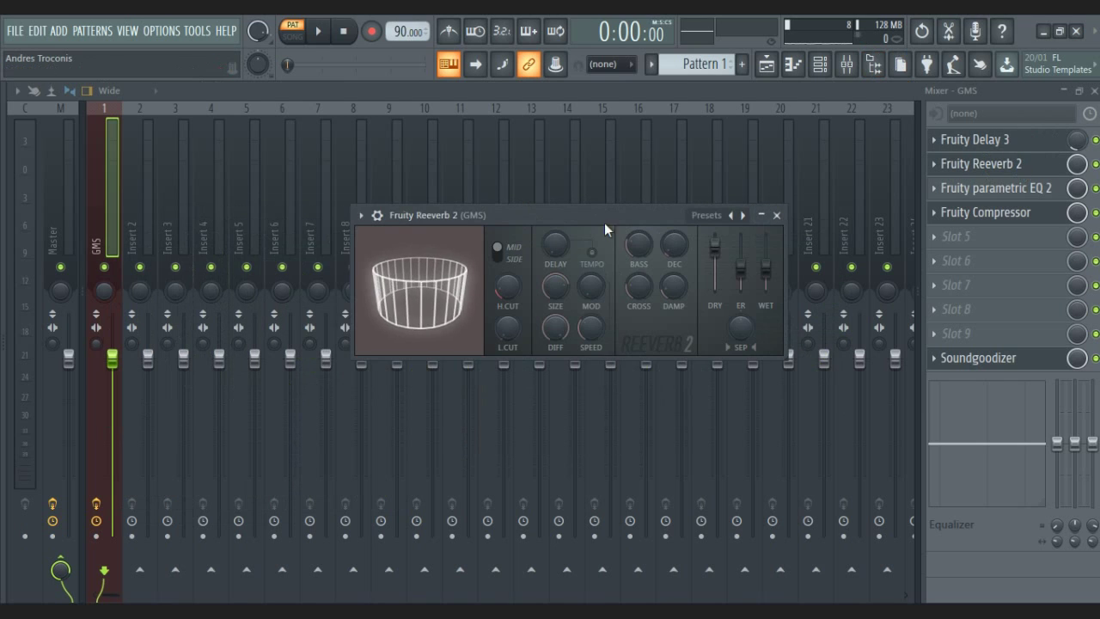
pyautogui.click(978, 357)
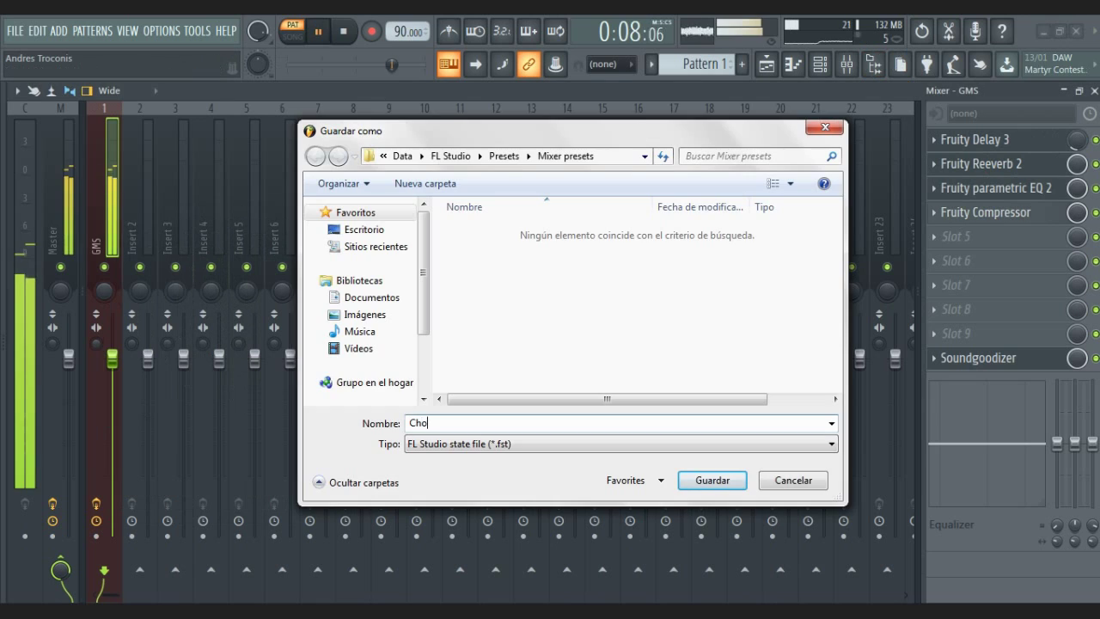
# Step: Save the GMS mixer track state as "Chords Mixer FX" in the Mixer presets folder and stop playback
pyautogui.write('ords Mixer FX')
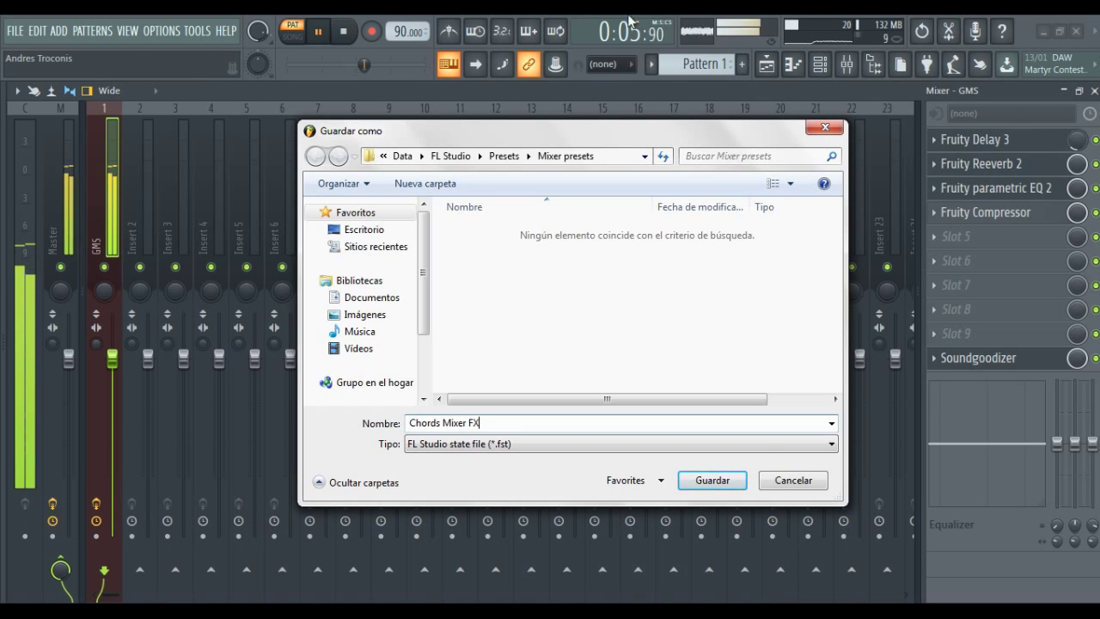
pyautogui.click(730, 482)
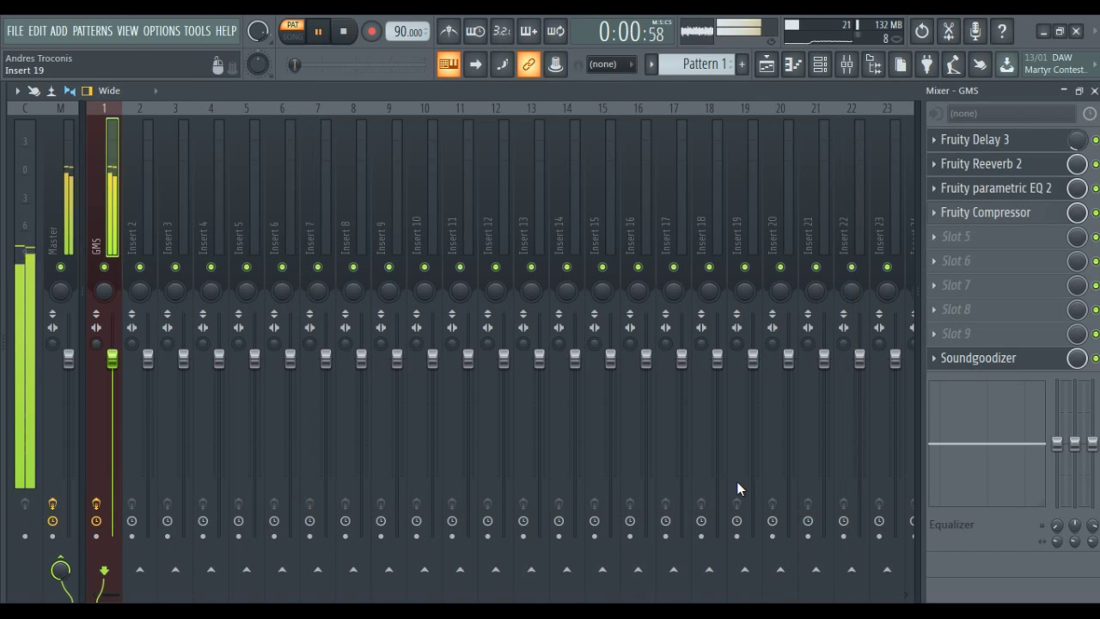
pyautogui.press('space')
# Step: Select mixer track Insert 2 and open a saved mixer track state on it
pyautogui.click(138, 208)
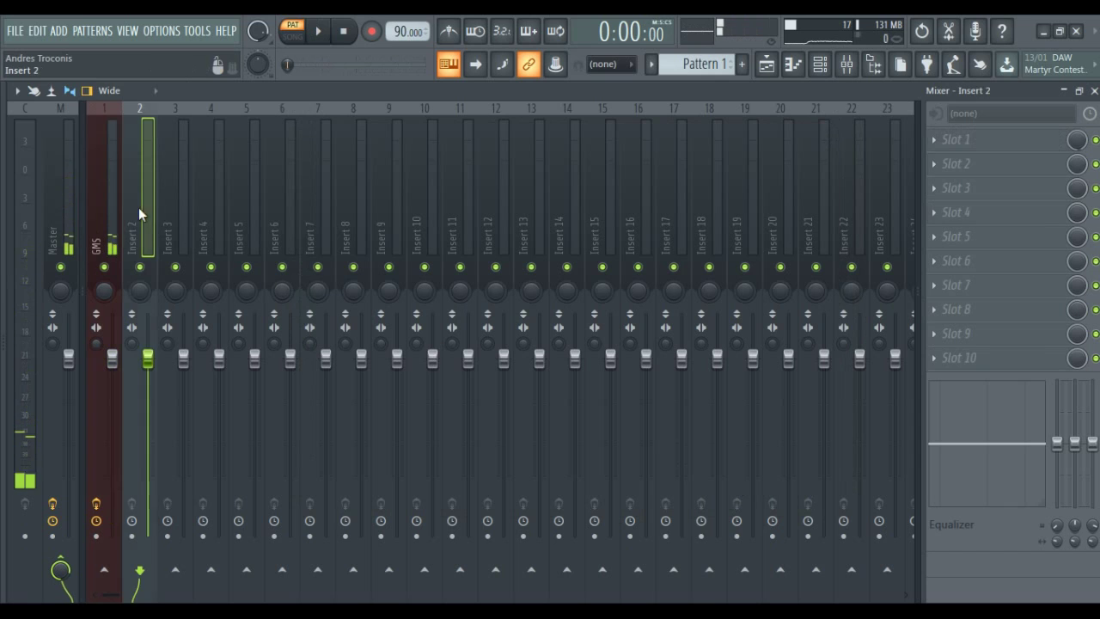
pyautogui.scroll(-20, 141, 208)
pyautogui.scroll(20, 142, 208)
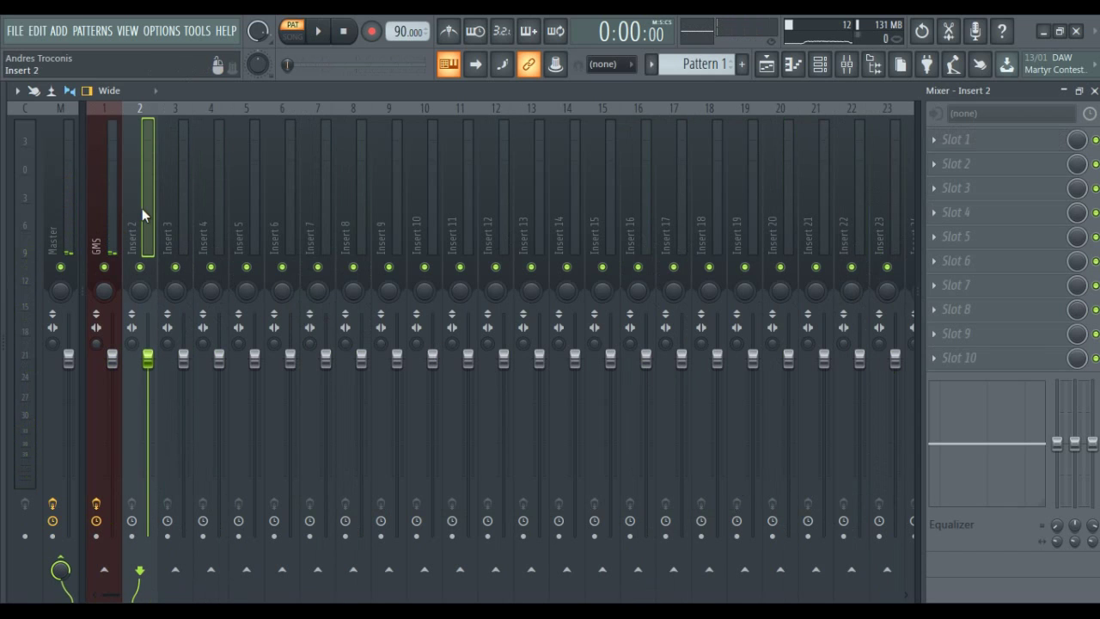
pyautogui.click(17, 90)
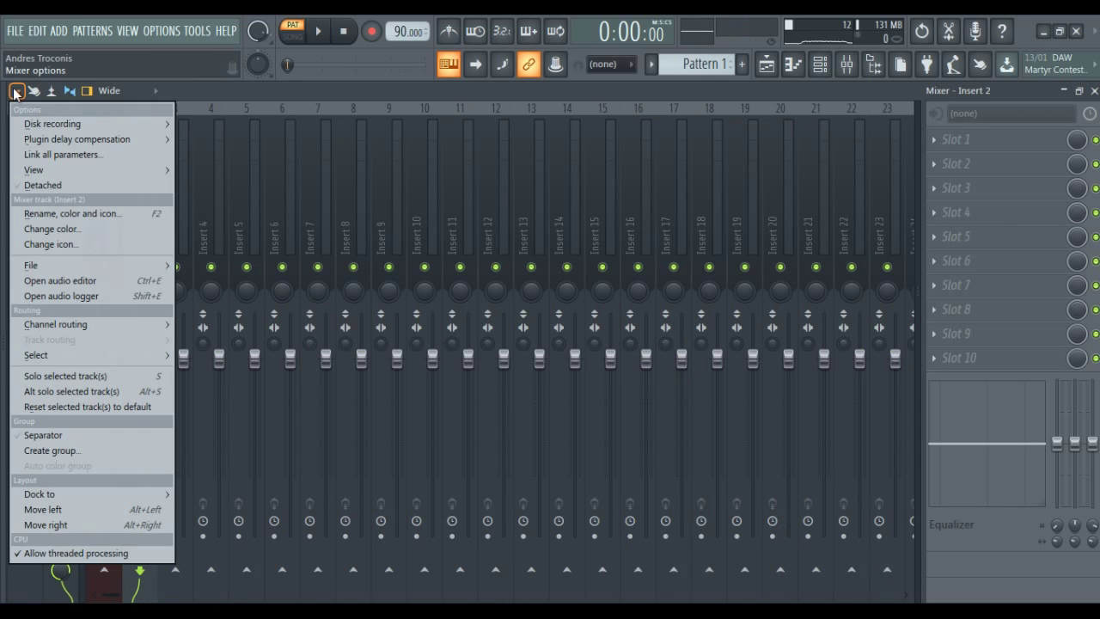
pyautogui.moveTo(140, 263)
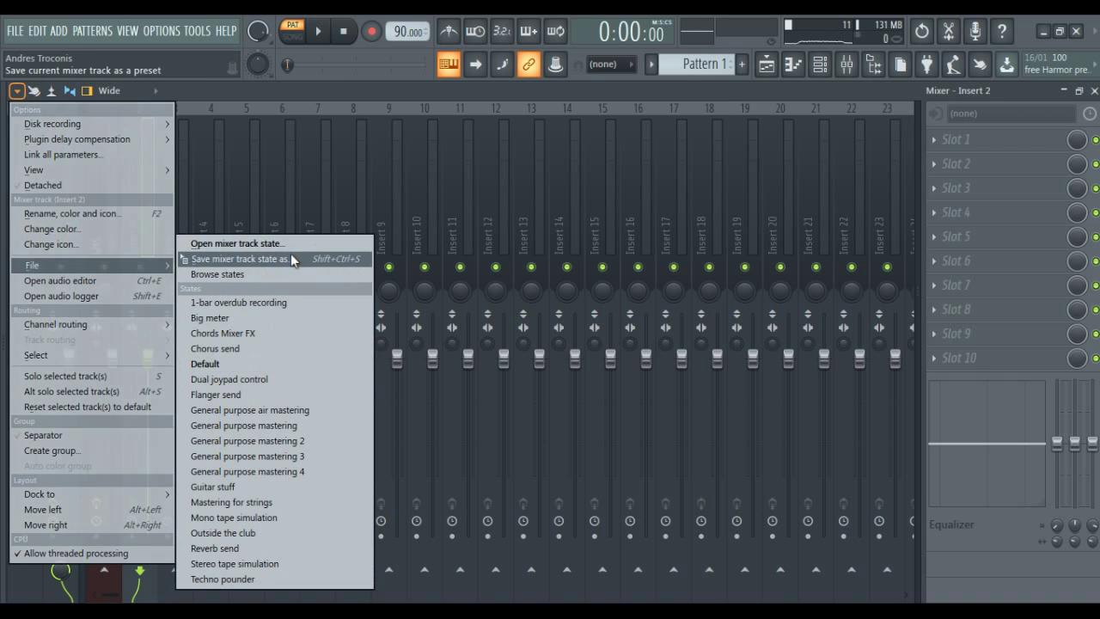
pyautogui.click(234, 243)
pyautogui.click(706, 480)
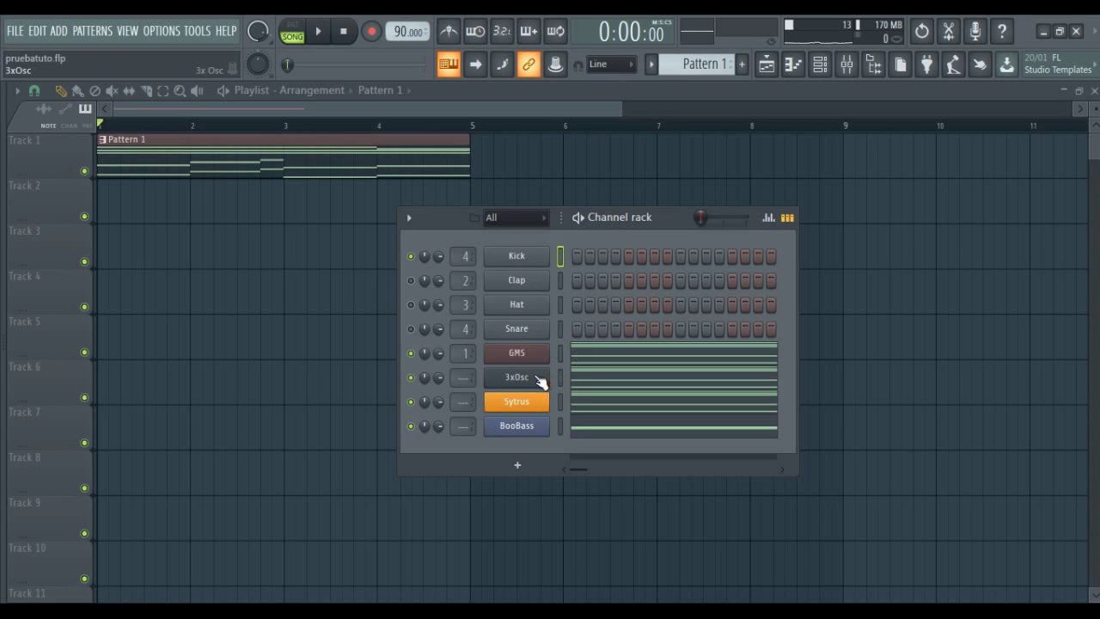
# Step: Cut the 3xOsc and Sytrus notes out of Pattern 1 and paste the Sytrus notes into Pattern 3
pyautogui.rightClick(542, 383)
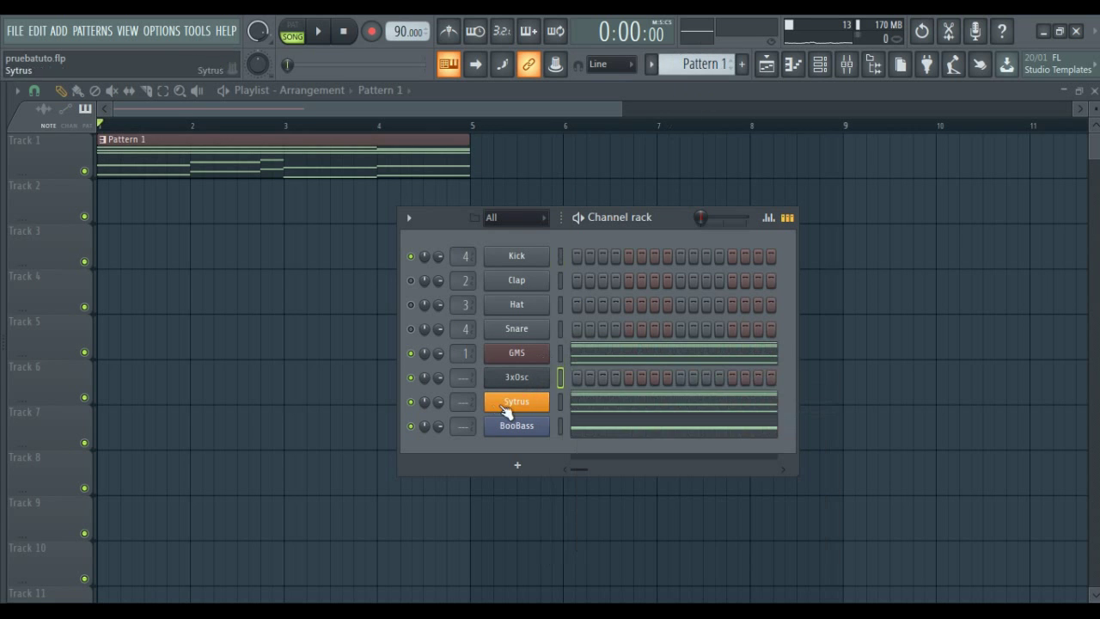
pyautogui.rightClick(525, 403)
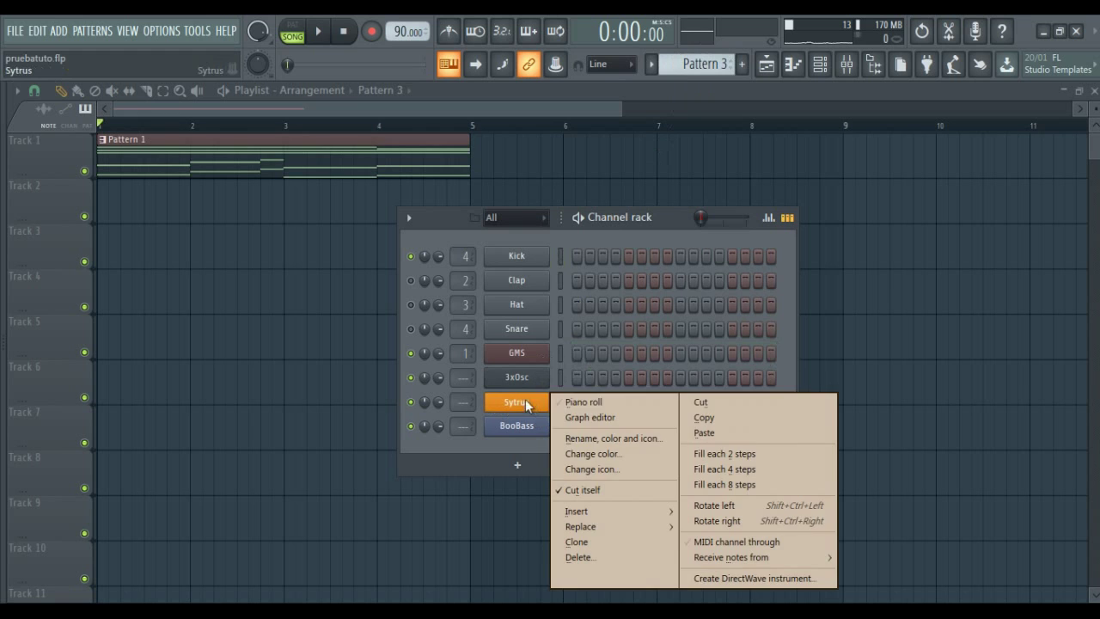
pyautogui.click(709, 433)
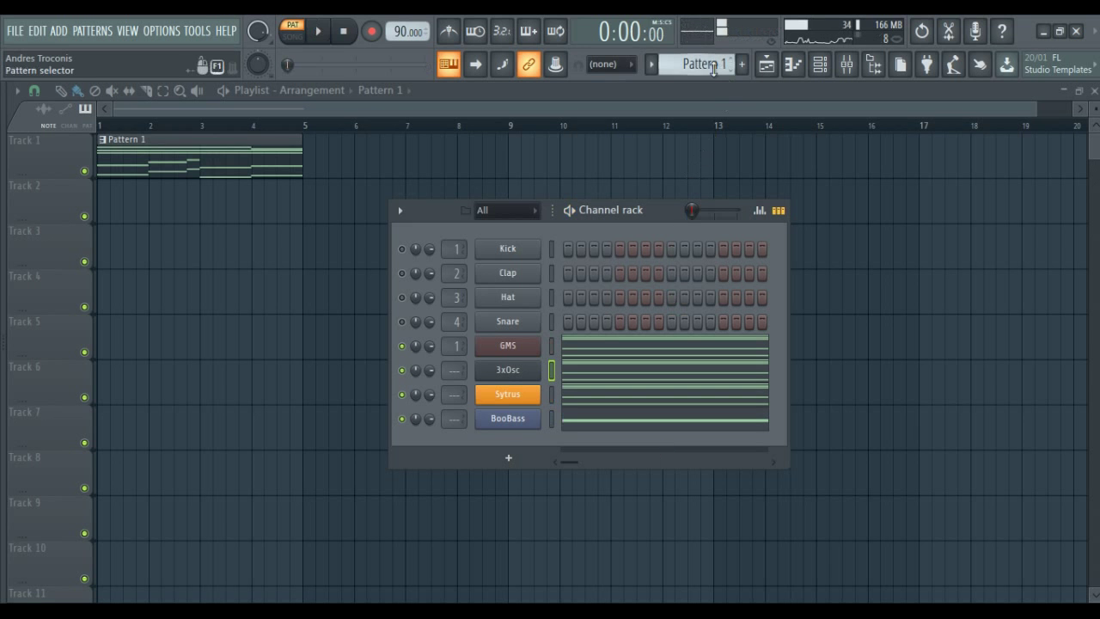
# Step: Split Pattern 1 by channel into separate instrument patterns and hide the channel rack
pyautogui.click(707, 63)
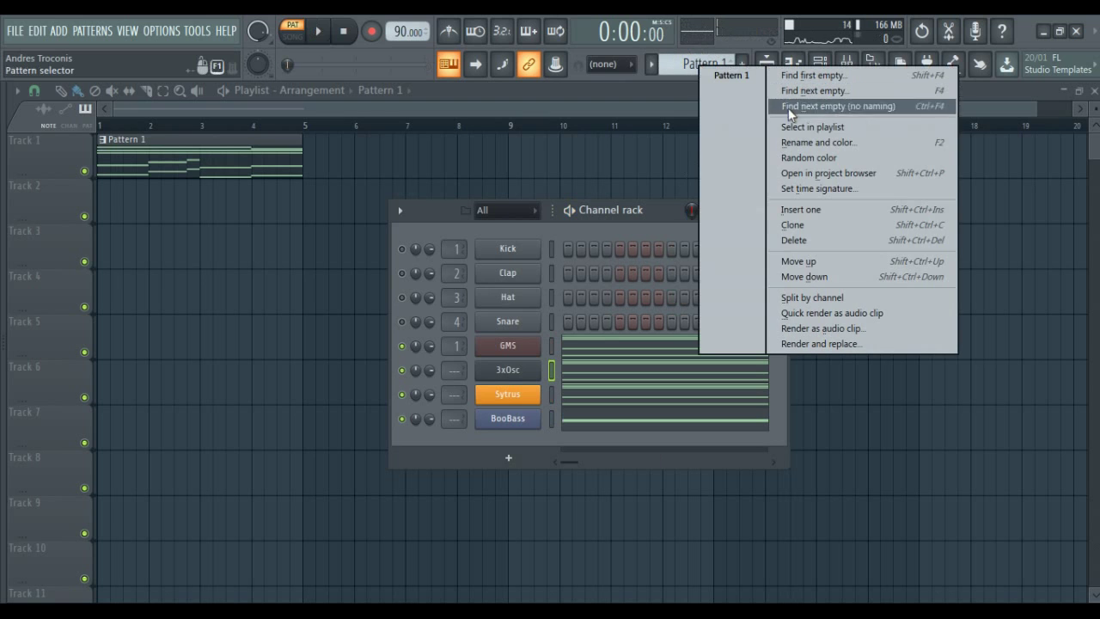
pyautogui.click(869, 298)
pyautogui.press('F6')
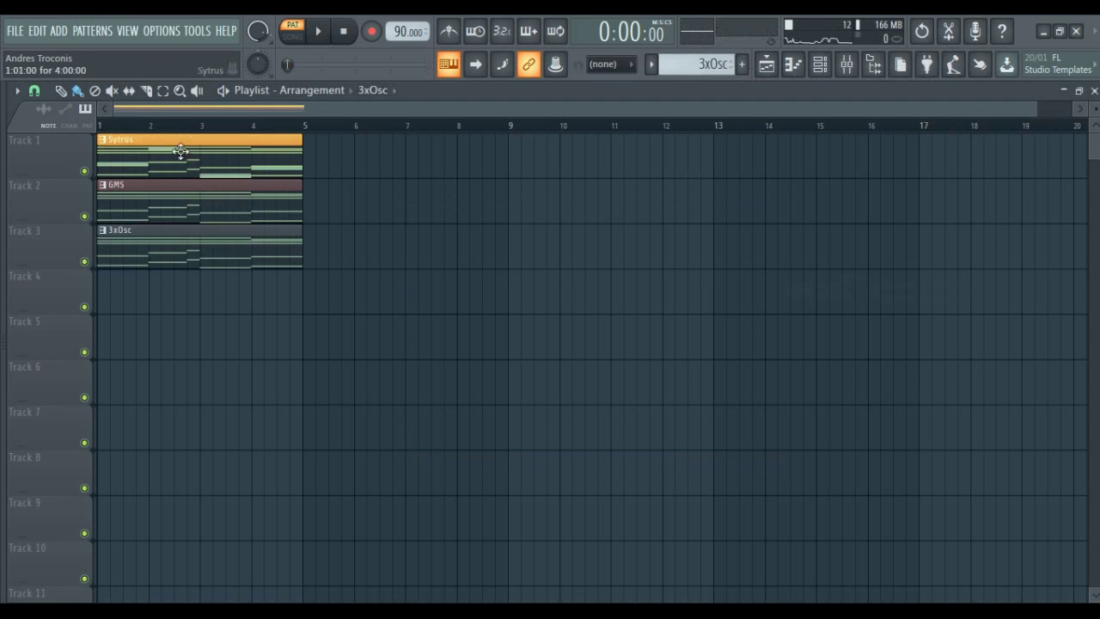
# Step: Rearrange the split pattern clips in the playlist, moving the Sytrus clip from Track 1 to Track 4
pyautogui.press('space')
pyautogui.moveTo(221, 150); pyautogui.dragTo(220, 312)
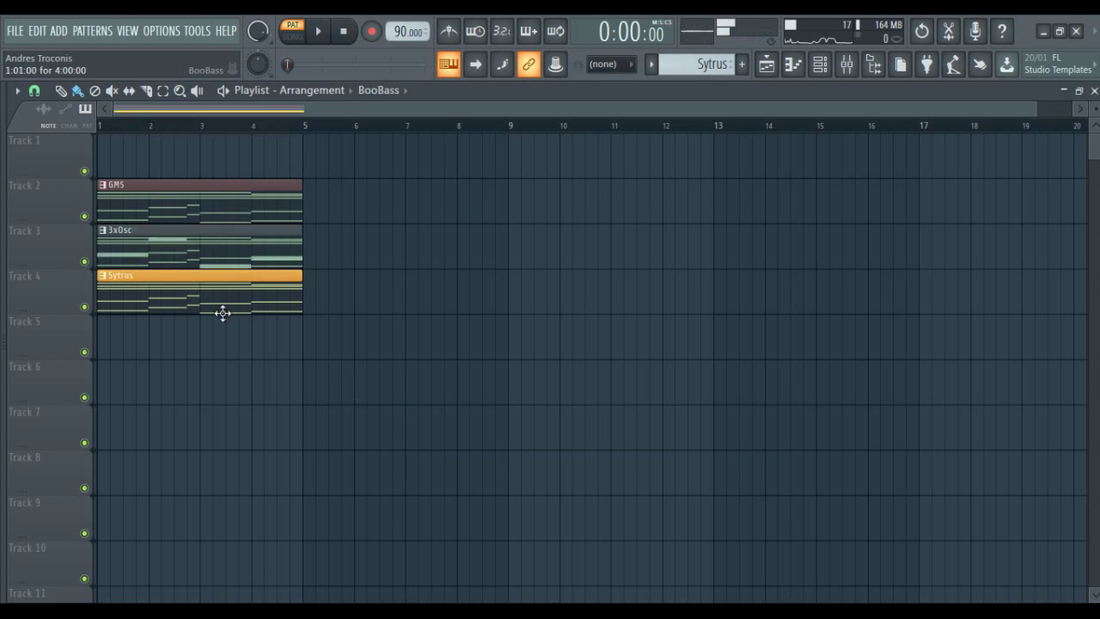
pyautogui.press('space')
pyautogui.moveTo(365, 194); pyautogui.dragTo(292, 288)
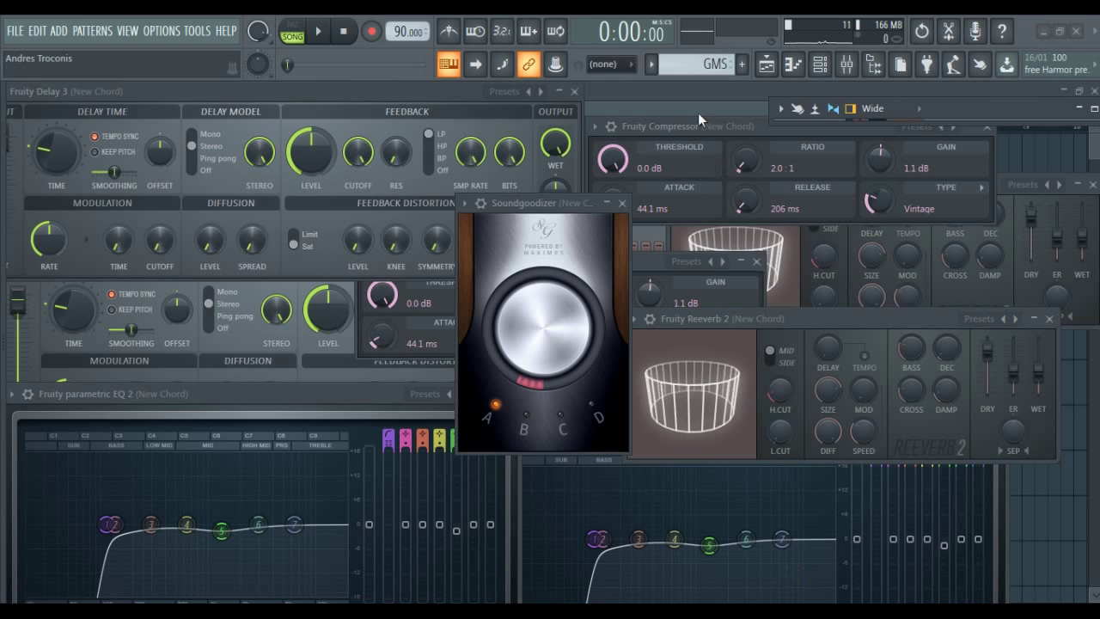
# Step: Close the open effect windows of the New Chord and GMS mixer tracks one by one
pyautogui.click(991, 127)
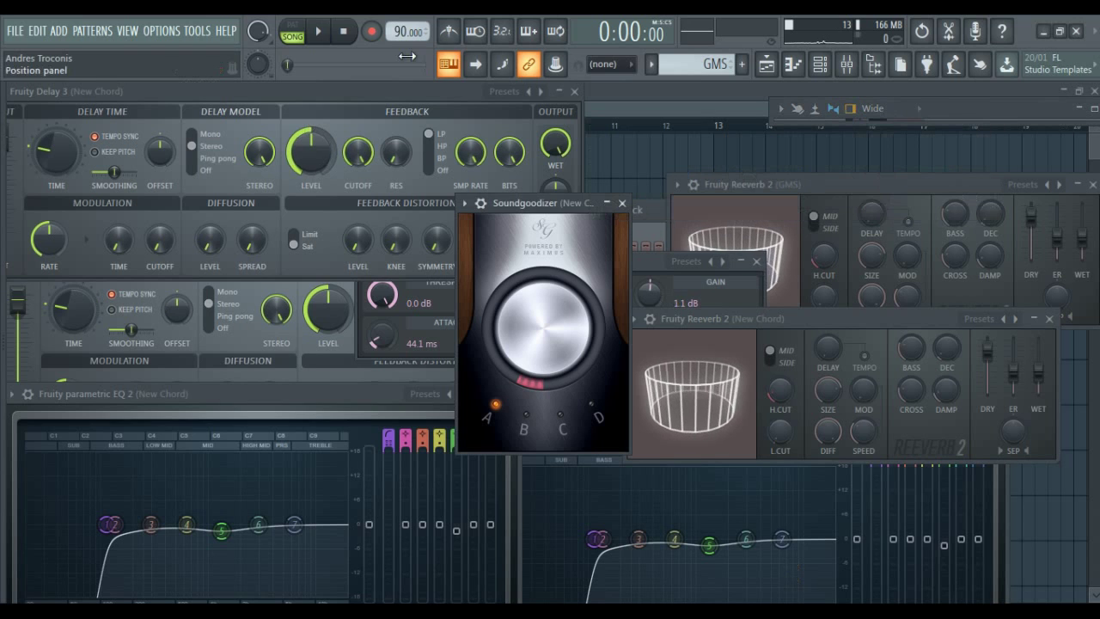
pyautogui.click(575, 91)
pyautogui.click(622, 203)
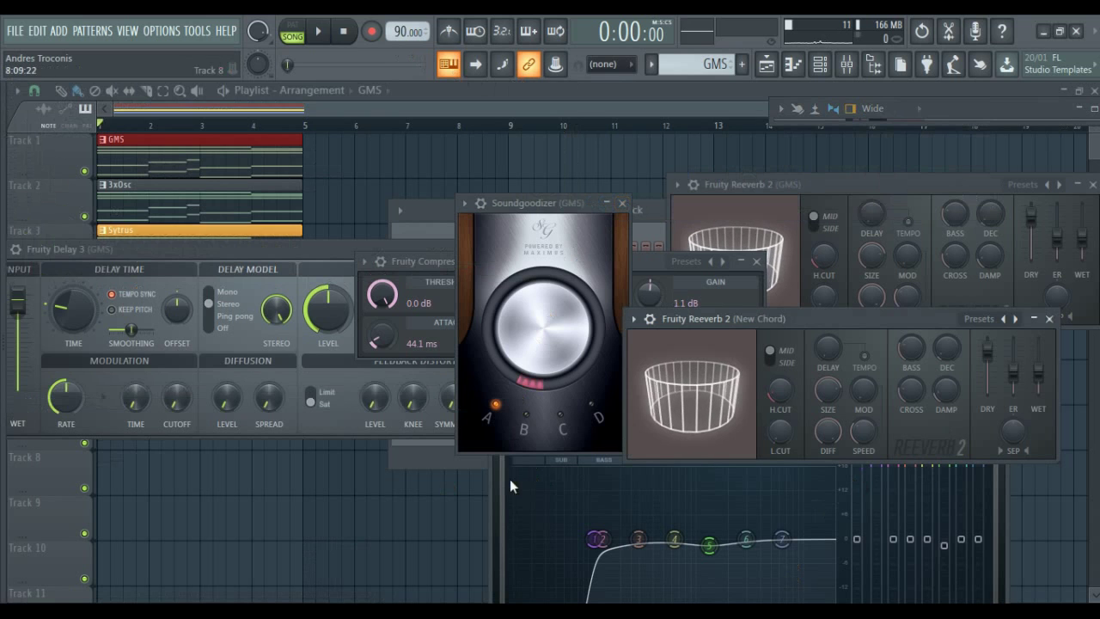
pyautogui.click(823, 479)
pyautogui.click(999, 409)
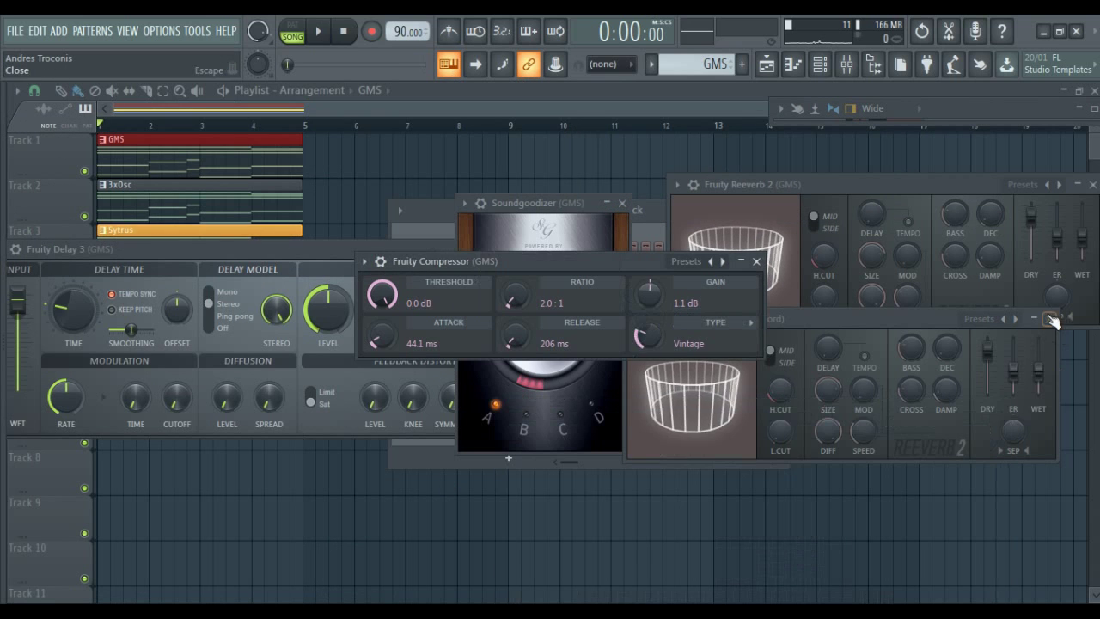
pyautogui.click(1051, 319)
pyautogui.click(757, 261)
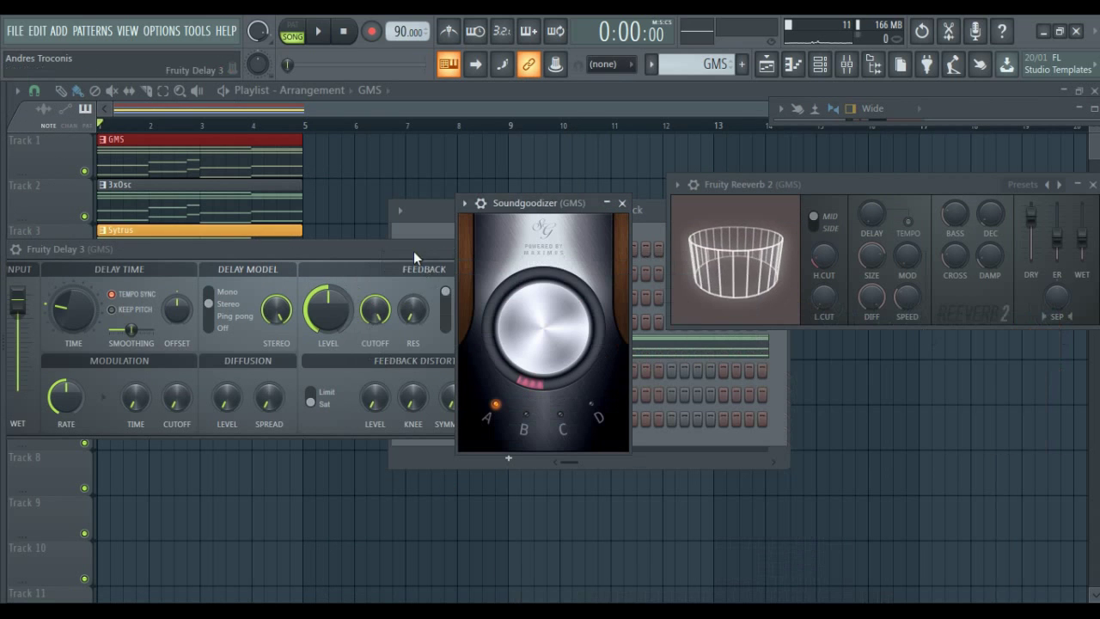
pyautogui.click(414, 258)
pyautogui.click(592, 249)
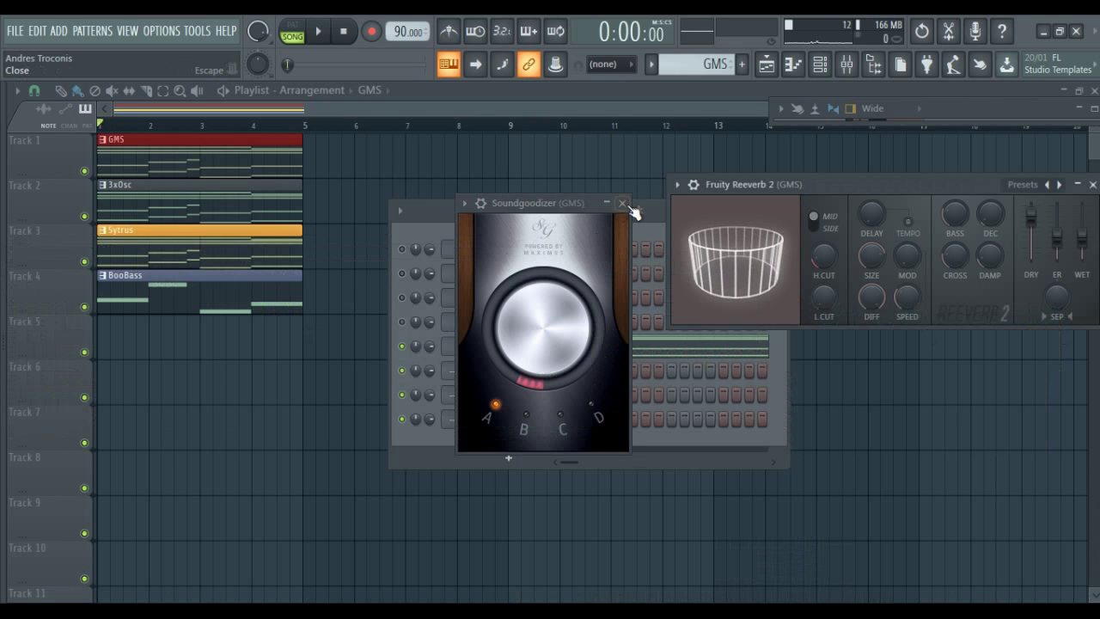
pyautogui.click(624, 205)
pyautogui.click(1093, 184)
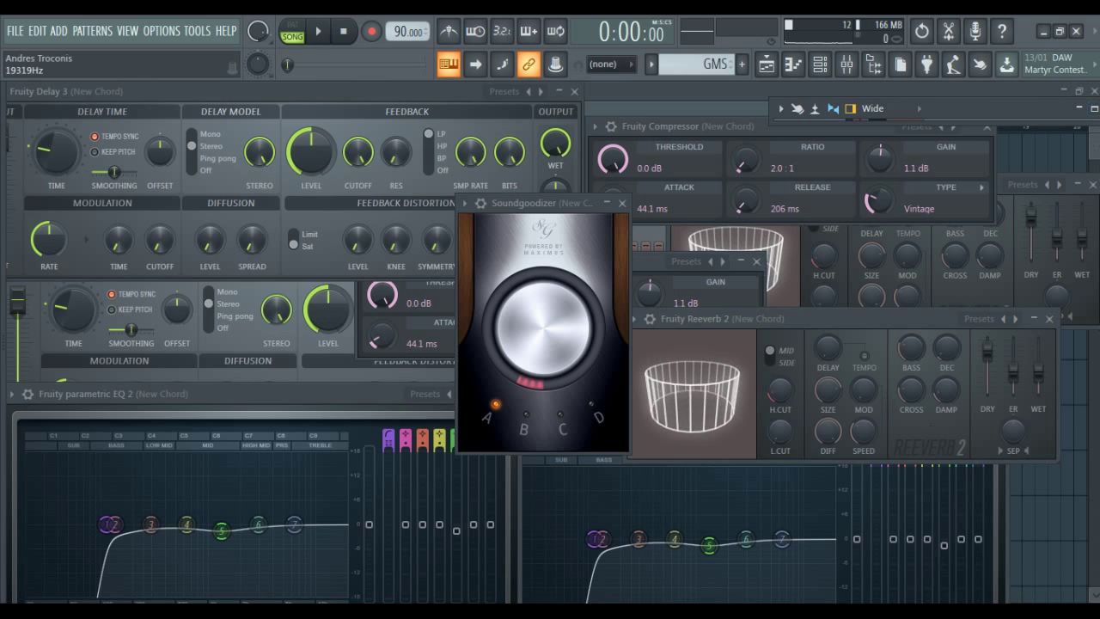
# Step: Close all open windows at once
pyautogui.press('F12')
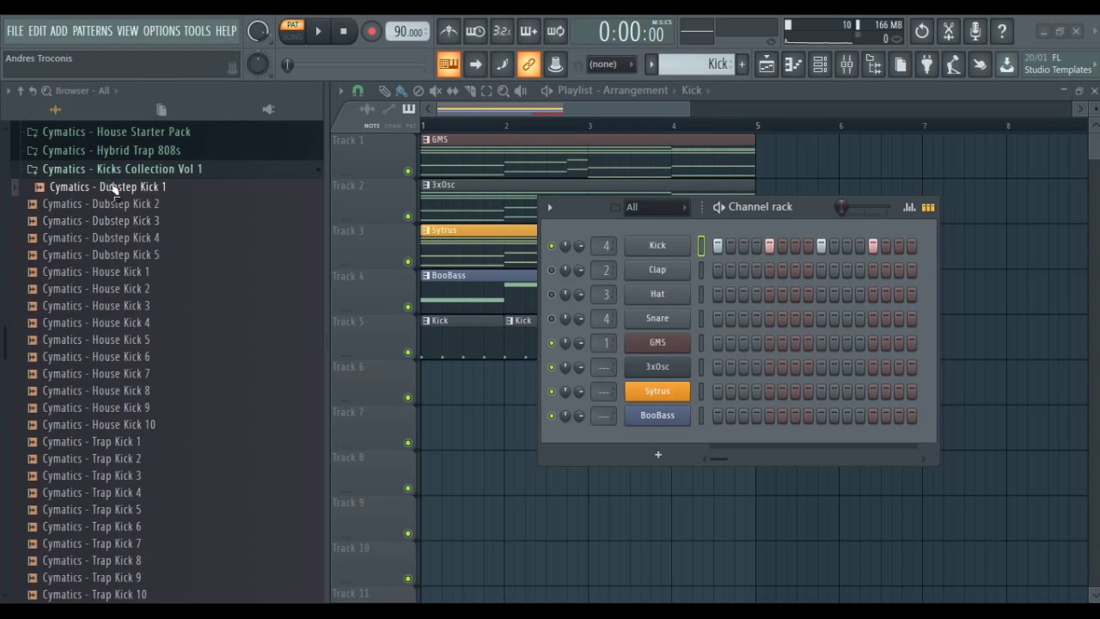
# Step: Audition samples from Cymatics - Kicks Collection Vol 1, load House Kick 4 onto the Kick channel and play the pattern
pyautogui.click(123, 203)
pyautogui.click(120, 238)
pyautogui.click(121, 322)
pyautogui.moveTo(123, 333); pyautogui.dragTo(659, 249)
pyautogui.press('space')
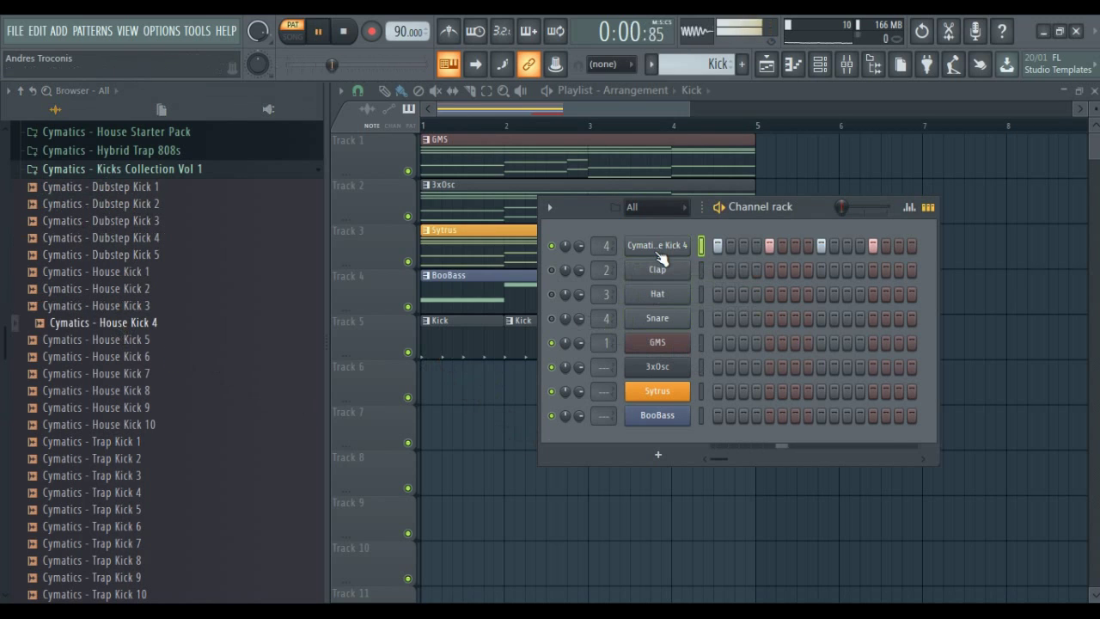
pyautogui.press('space')
# Step: Preview more house kicks from the collection and replace the kick channel's sample with Cymatics - House Kick 2
pyautogui.click(120, 373)
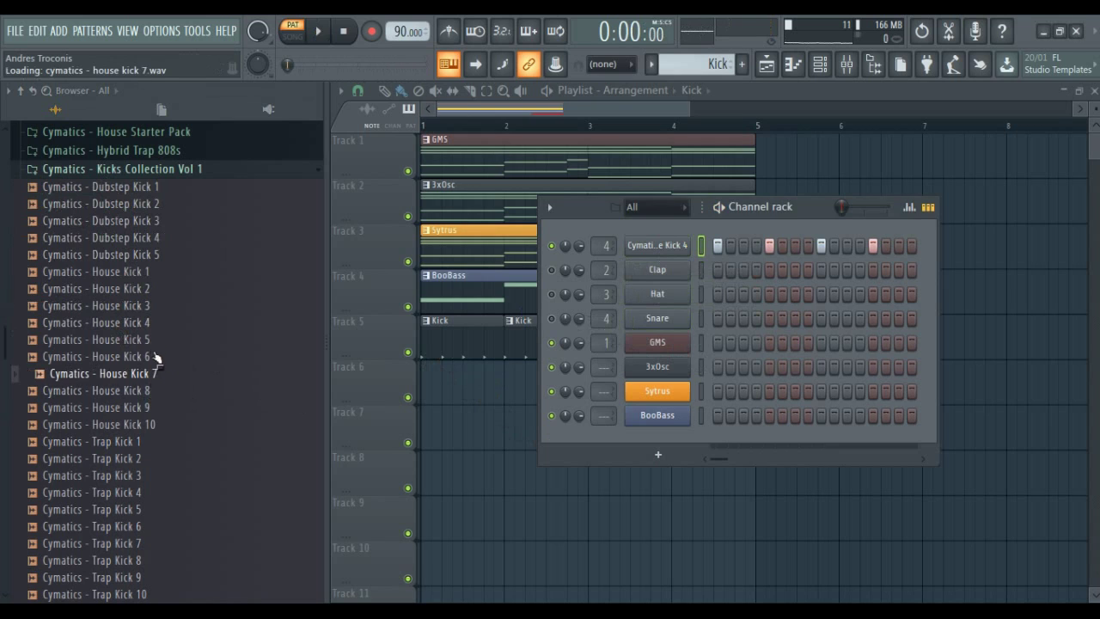
pyautogui.click(154, 356)
pyautogui.press('Down')
pyautogui.press('Down')
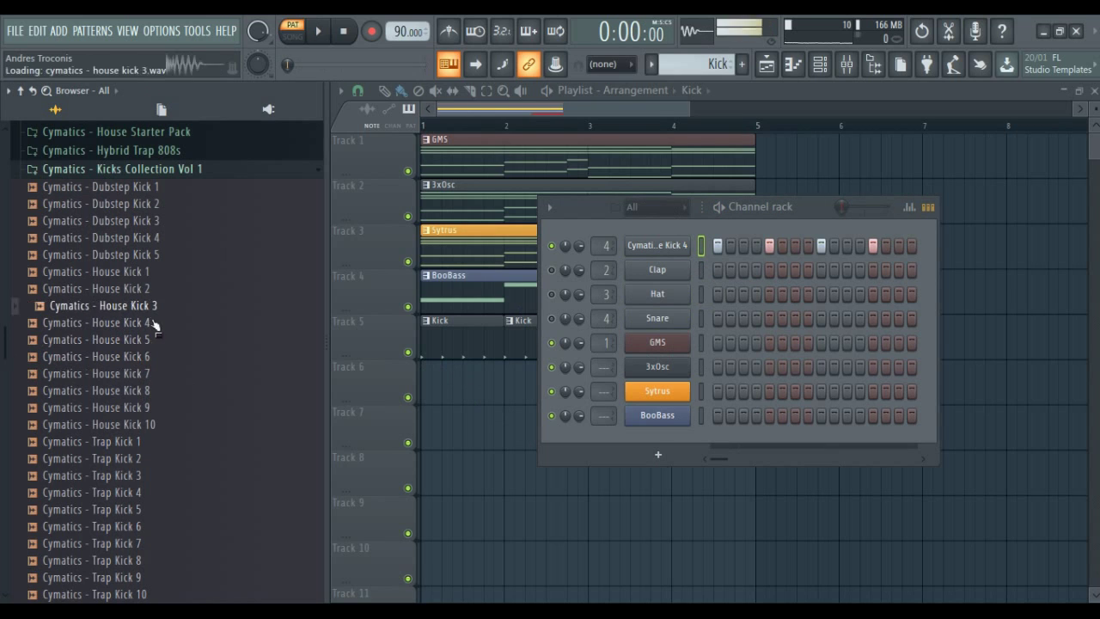
pyautogui.click(146, 306)
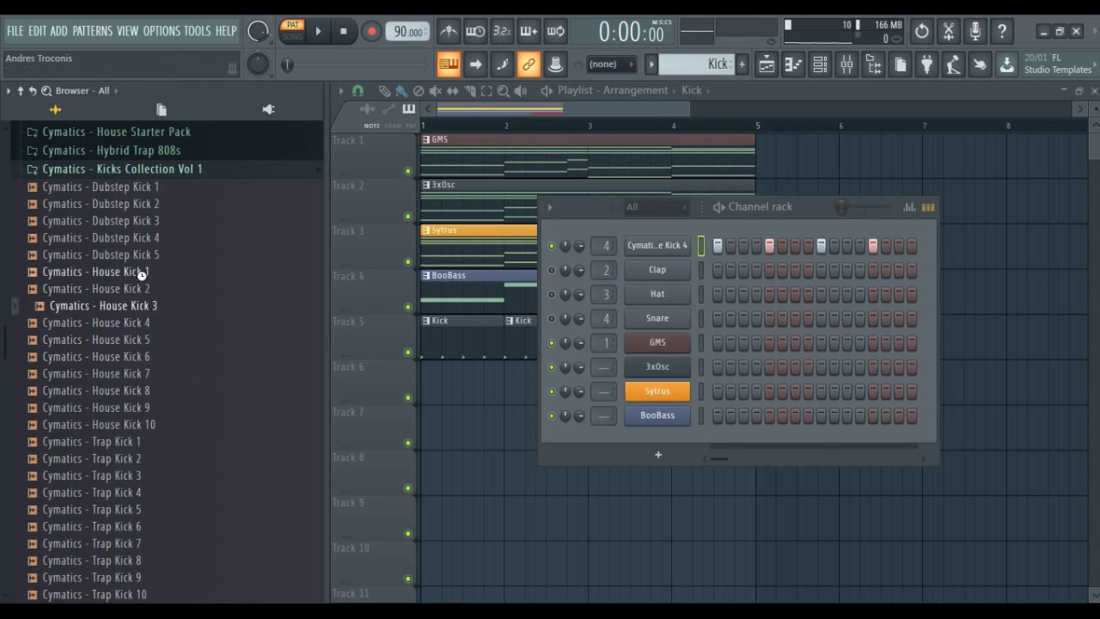
pyautogui.click(142, 272)
pyautogui.click(142, 289)
pyautogui.moveTo(142, 289); pyautogui.dragTo(657, 247)
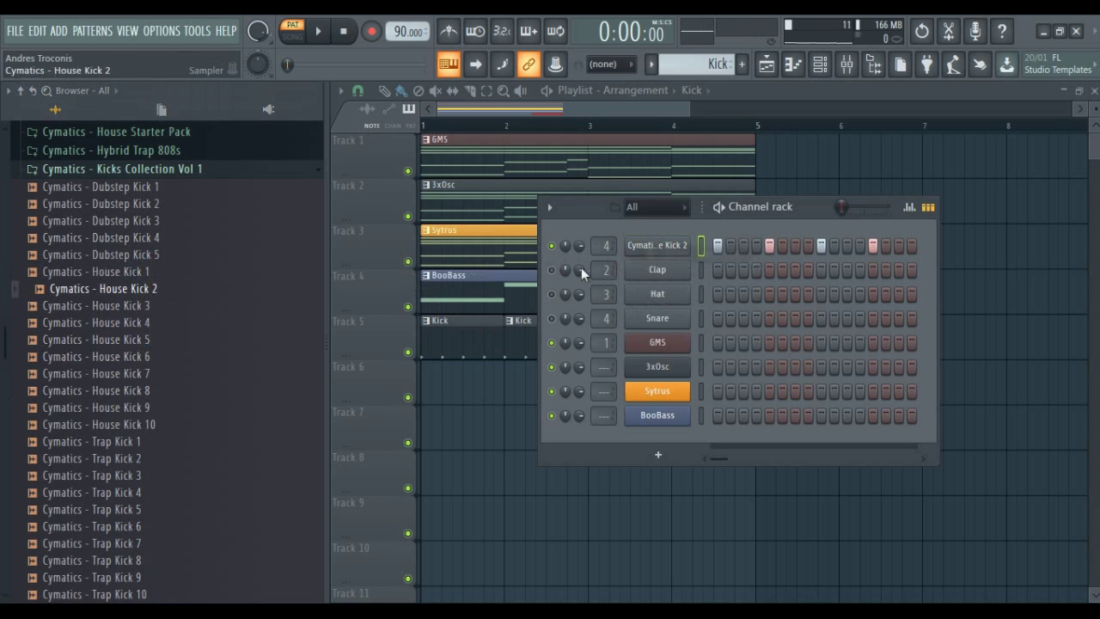
# Step: Replace the kick channel's sample with Cymatics - House Kick 4 and start pattern playback
pyautogui.click(142, 322)
pyautogui.moveTo(142, 322); pyautogui.dragTo(654, 246)
pyautogui.press('space')
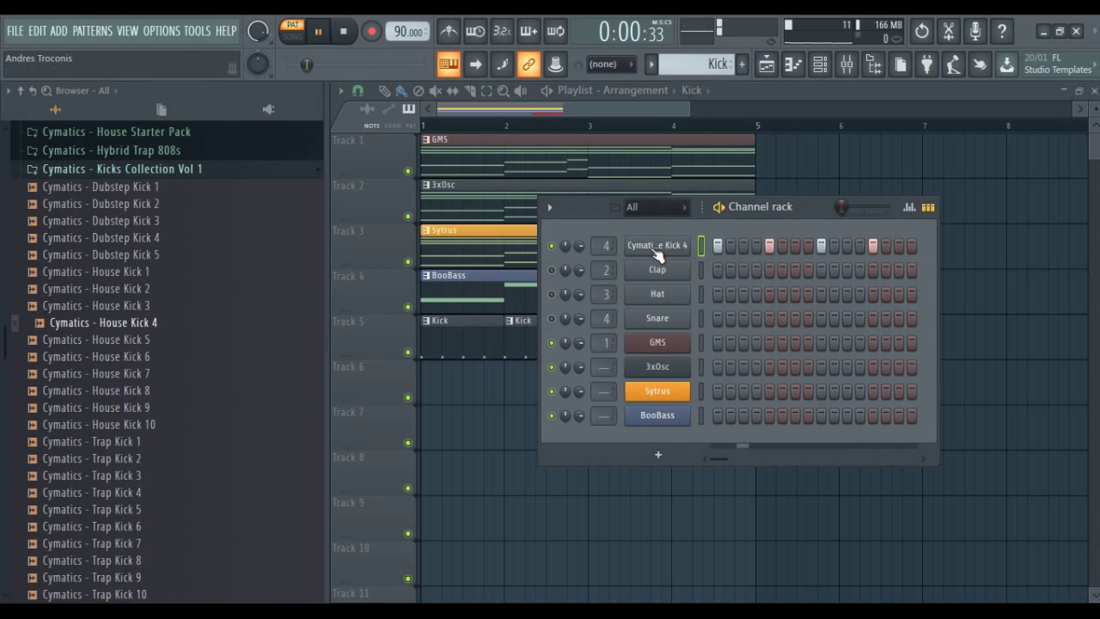
# Step: Swap the kick channel's sample successively through the Cymatics dubstep, house and trap kicks during playback, ending on Trap Kick 10
pyautogui.click(103, 186)
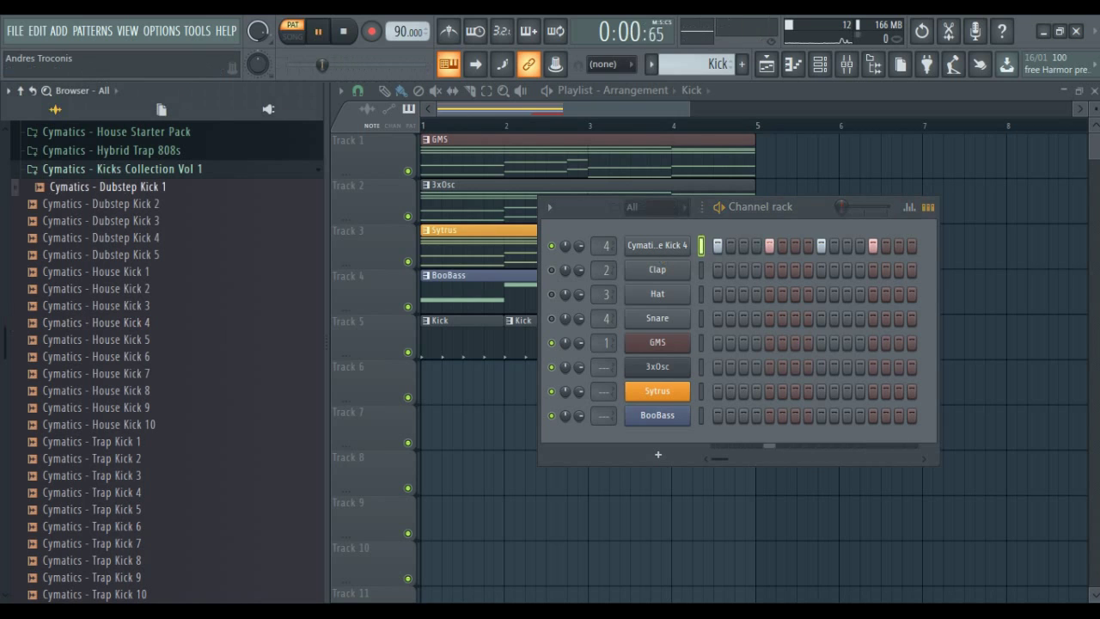
pyautogui.moveTo(103, 204); pyautogui.dragTo(658, 245)
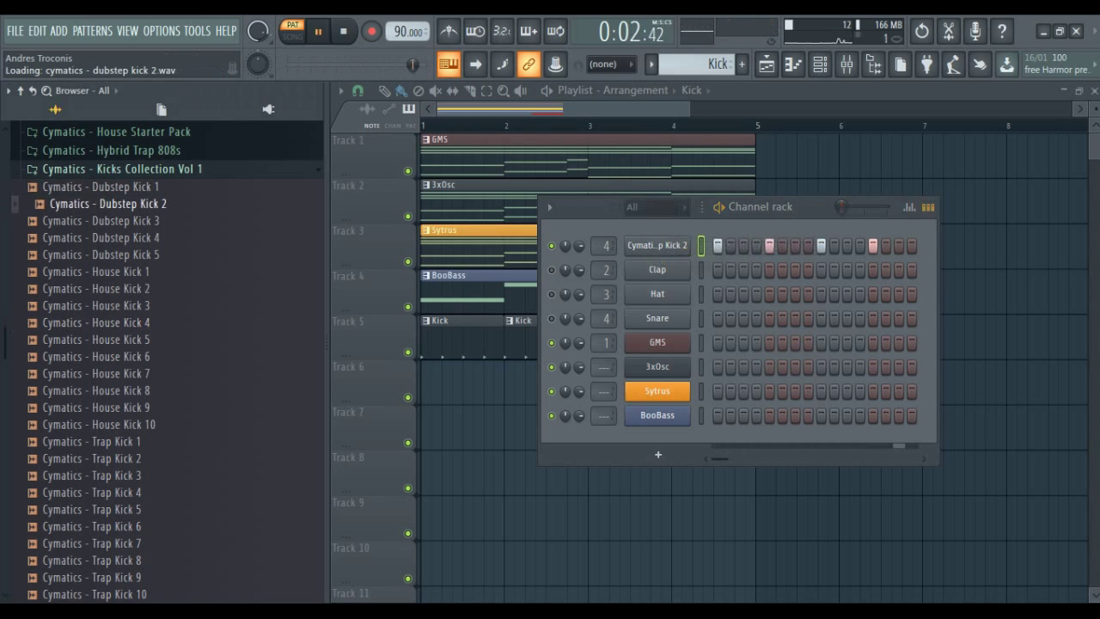
pyautogui.press('Down')
pyautogui.press('Down')
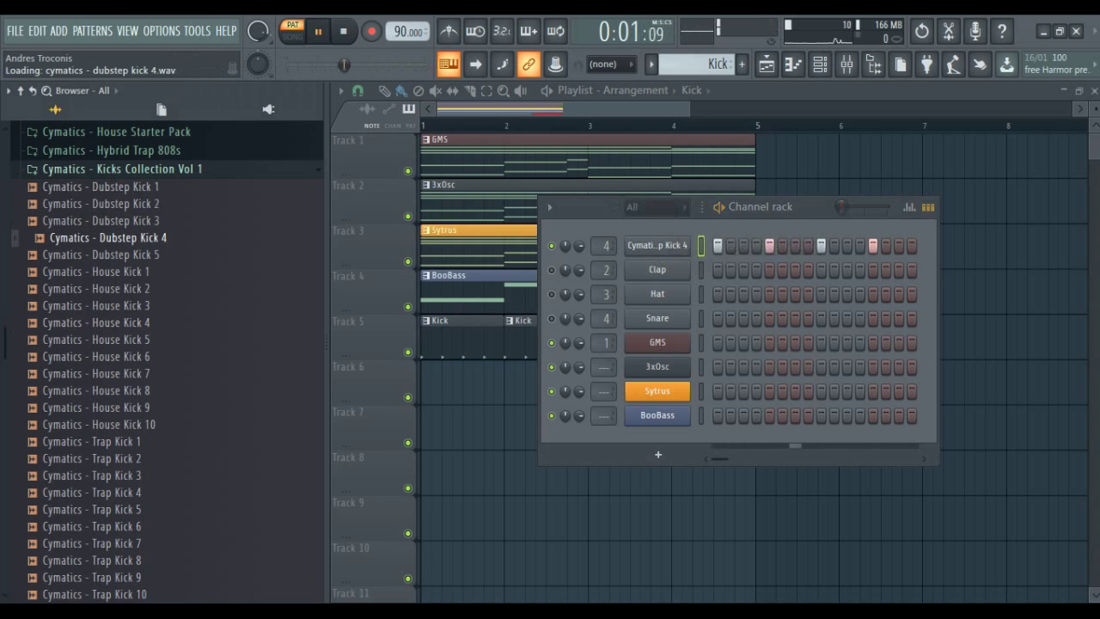
pyautogui.press('Down')
pyautogui.press('Down')
pyautogui.press('Down')
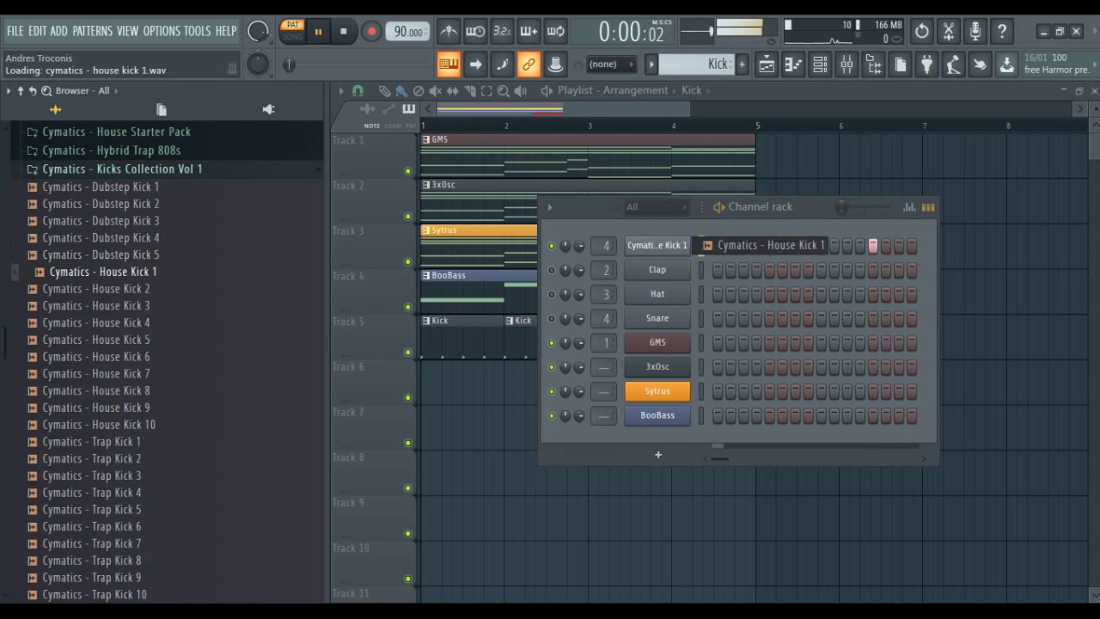
pyautogui.press('Down')
pyautogui.press('Down')
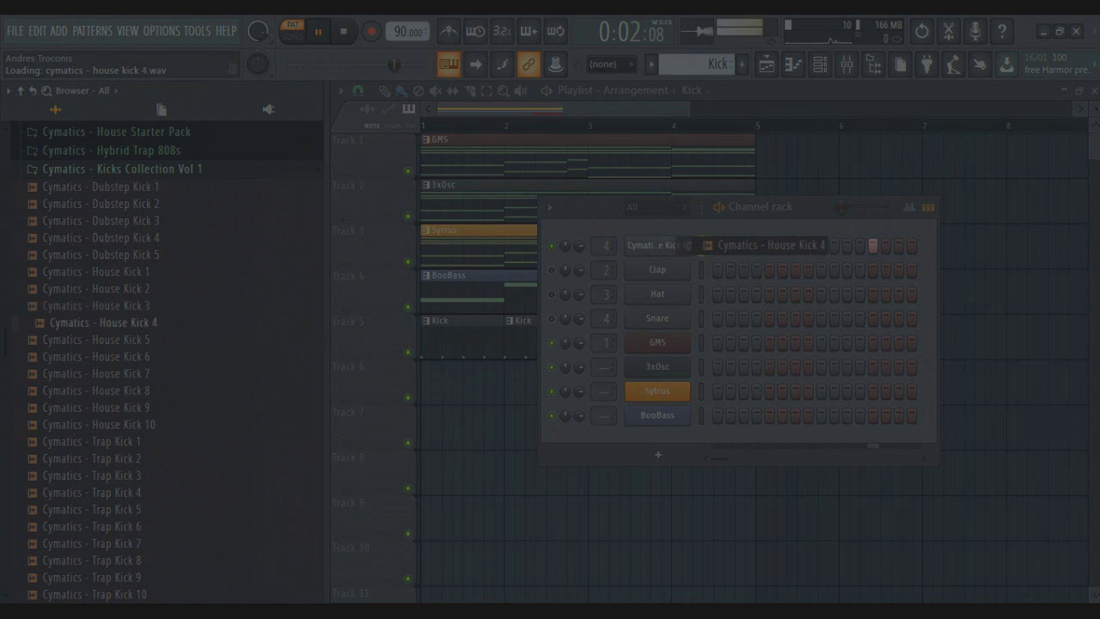
pyautogui.press('Down')
pyautogui.press('Down')
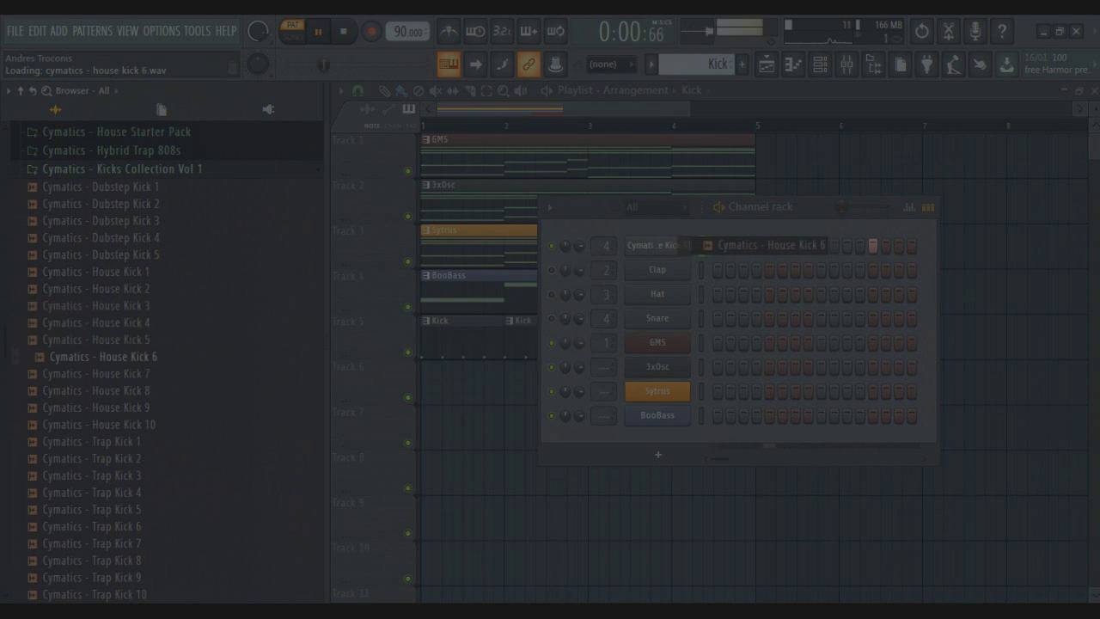
pyautogui.press('Down')
pyautogui.press('Down')
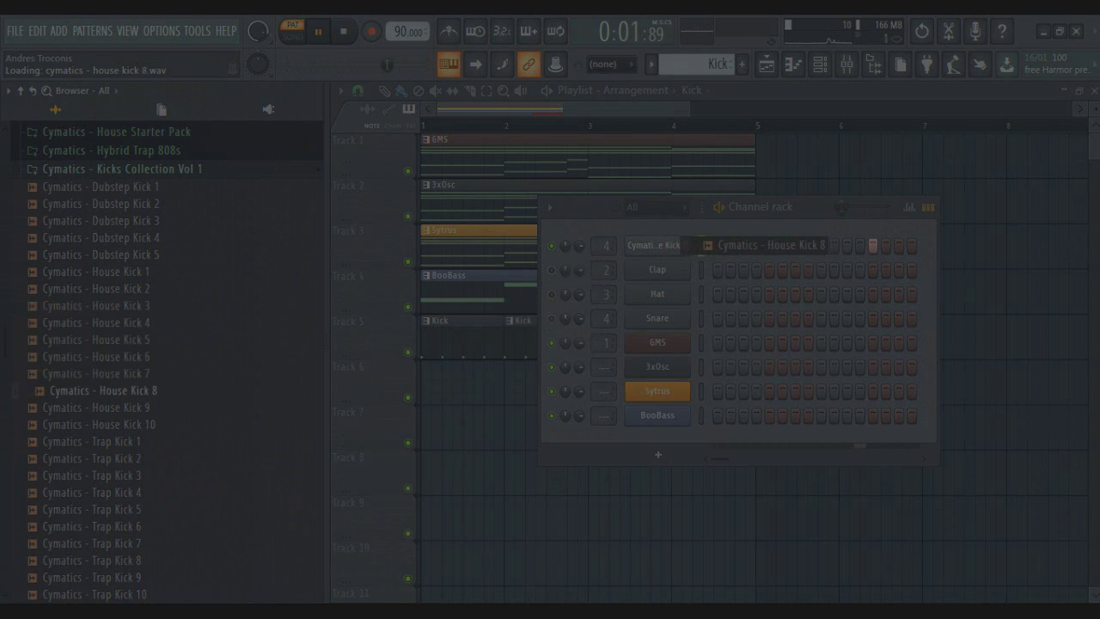
pyautogui.press('Down')
pyautogui.press('Down')
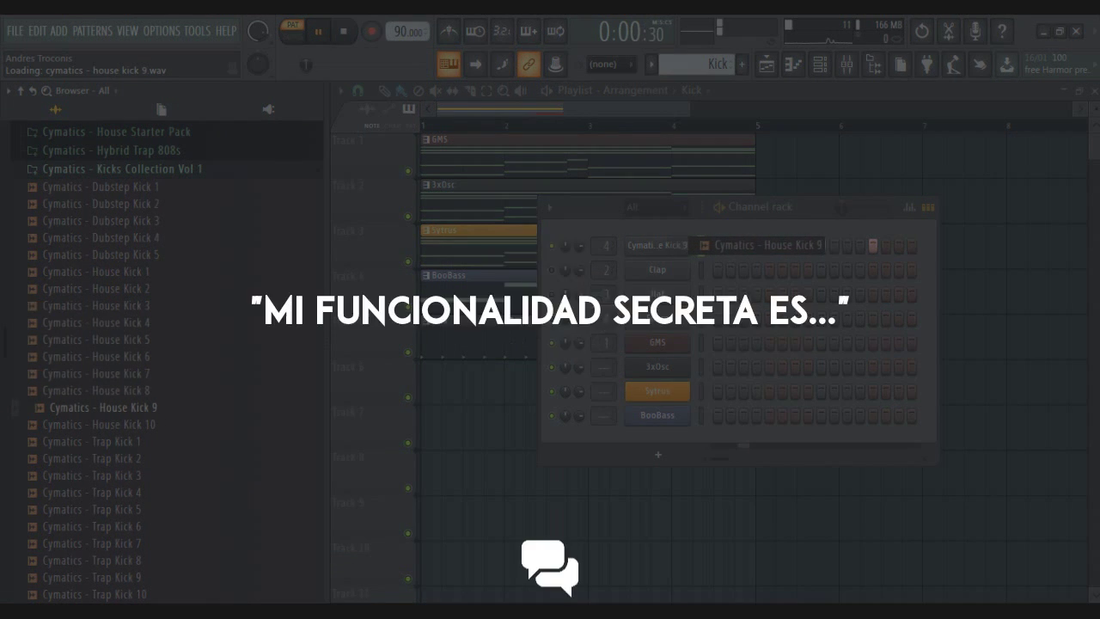
pyautogui.press('Down')
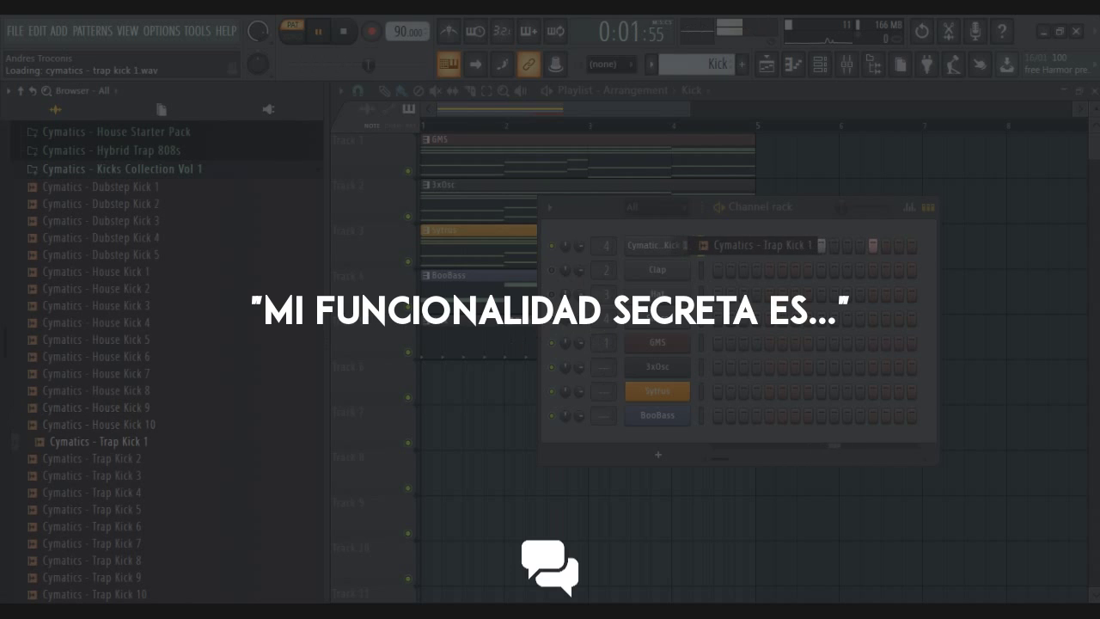
pyautogui.press('Down')
pyautogui.press('Down')
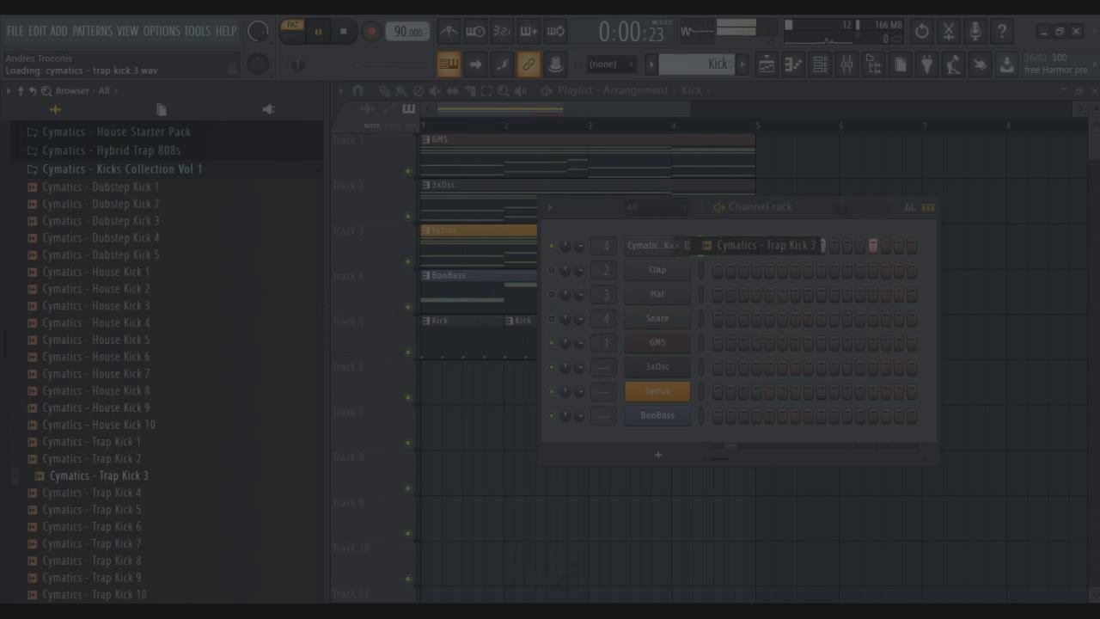
pyautogui.press('Down')
pyautogui.press('Down')
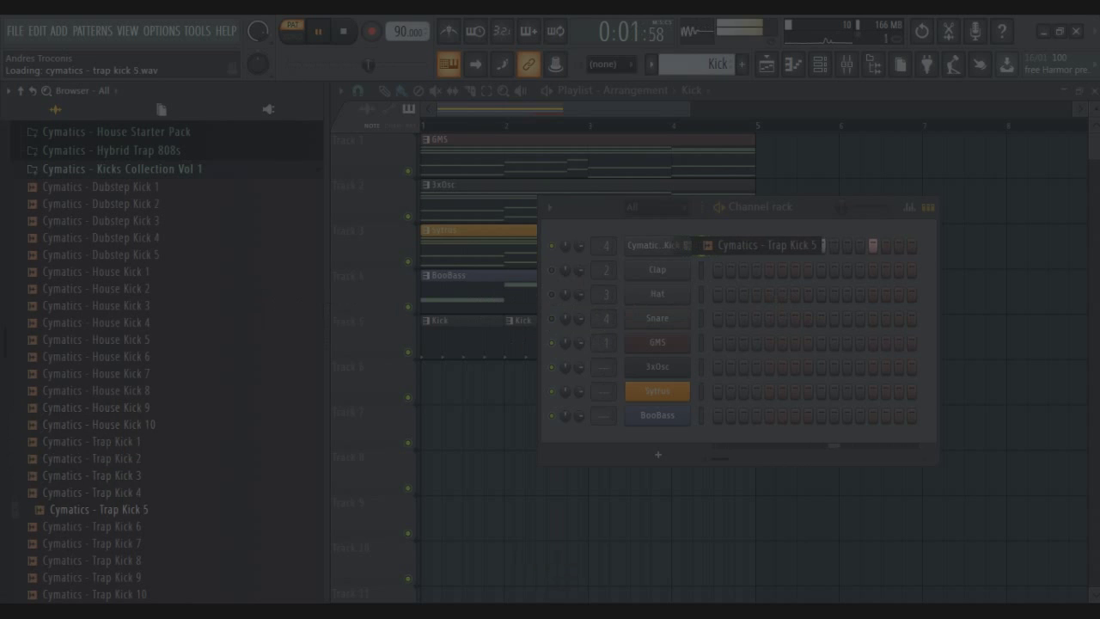
pyautogui.press('Down')
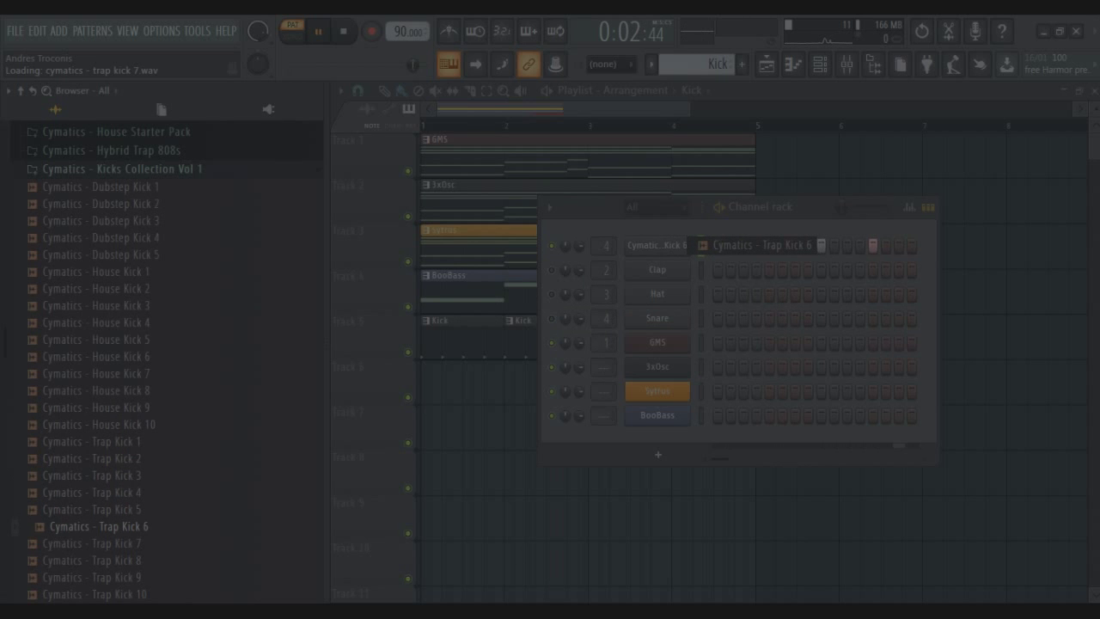
pyautogui.press('Down')
pyautogui.press('Down')
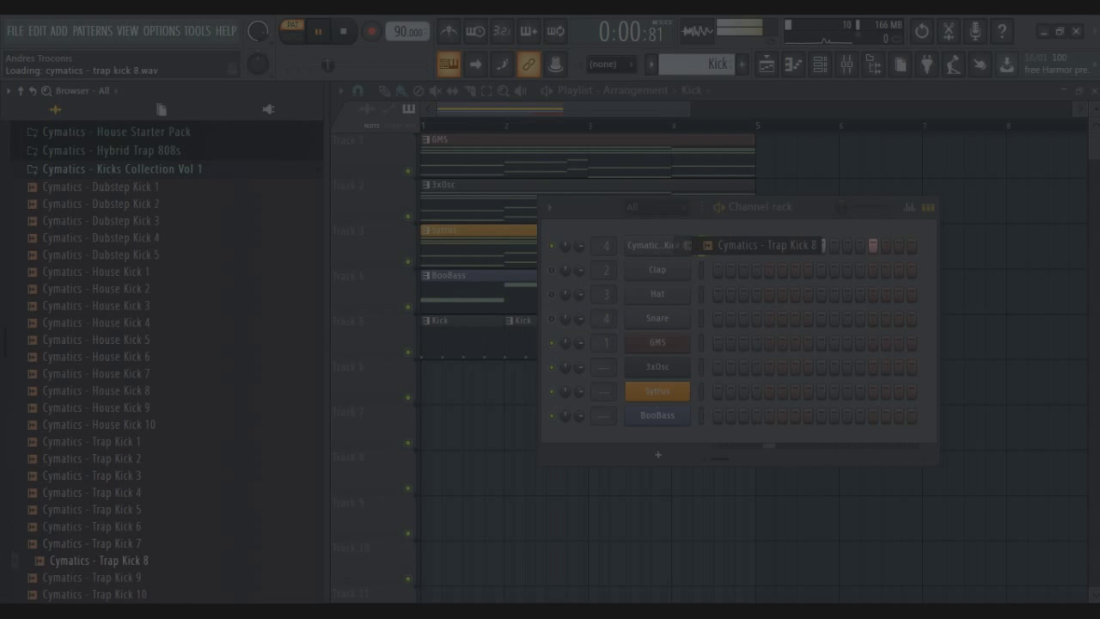
pyautogui.press('Down')
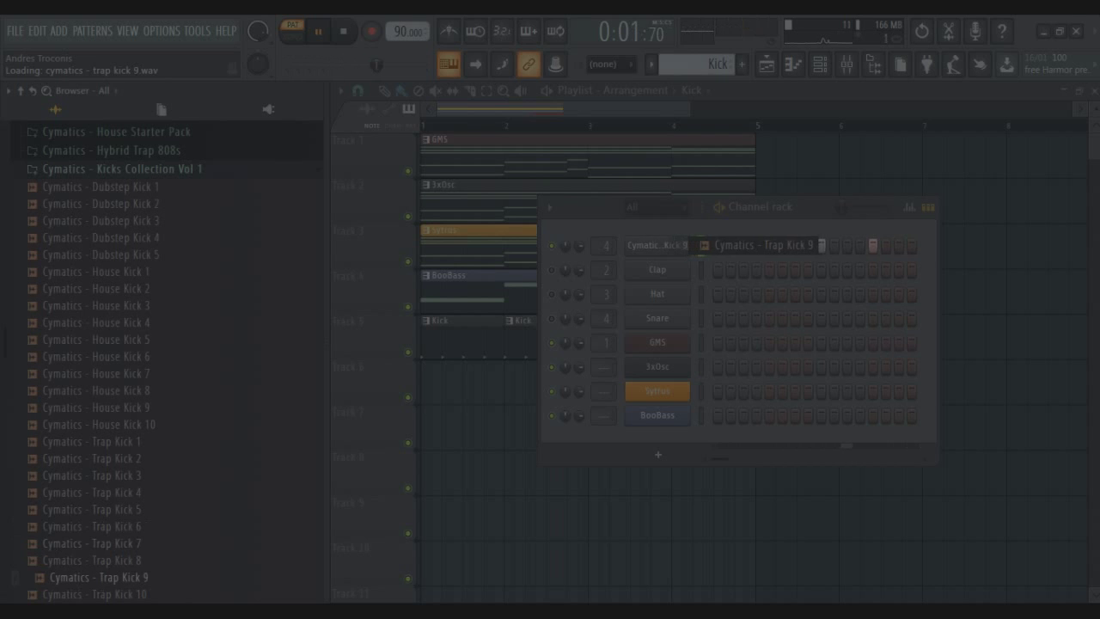
pyautogui.press('Down')
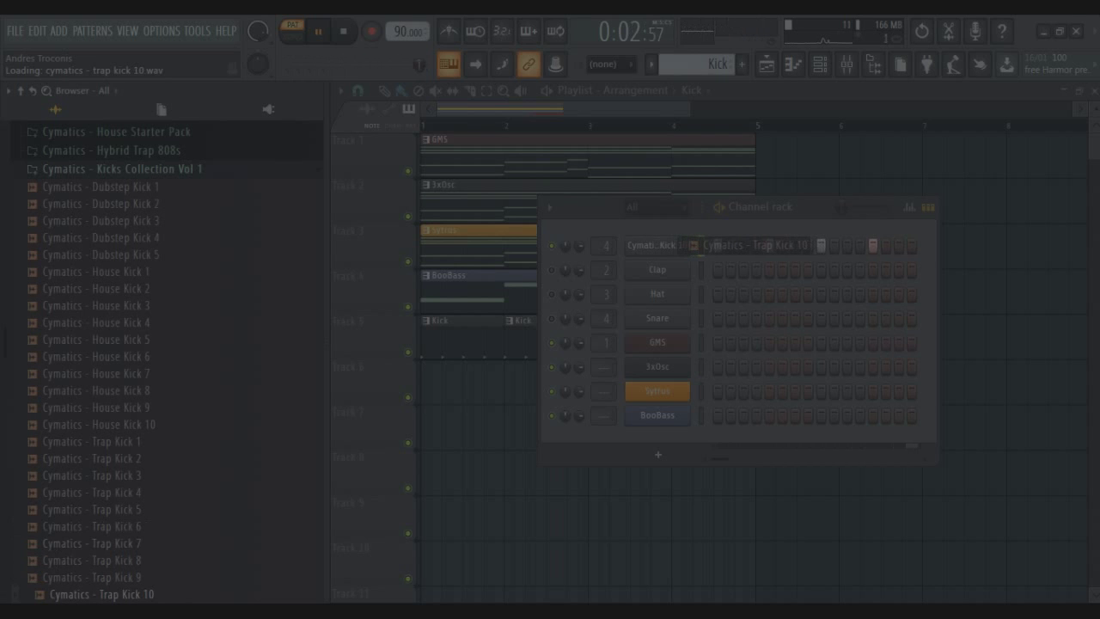